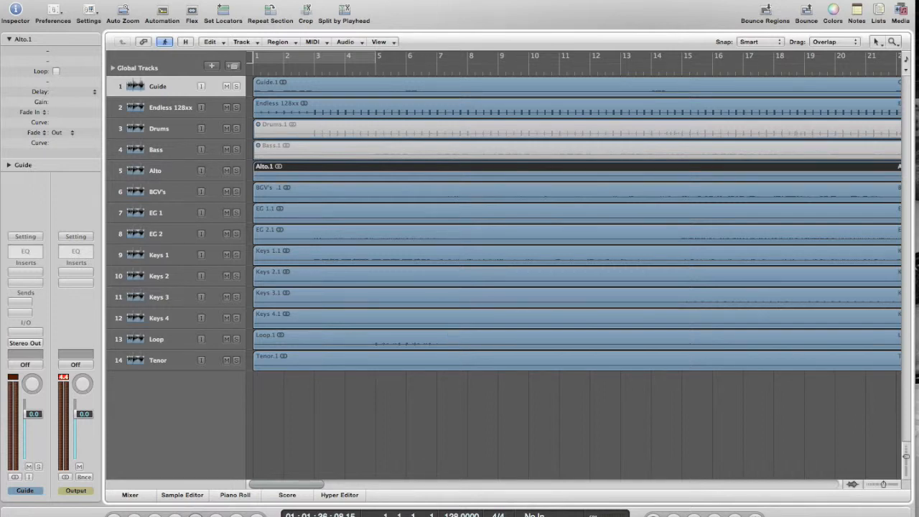
click(95, 1)
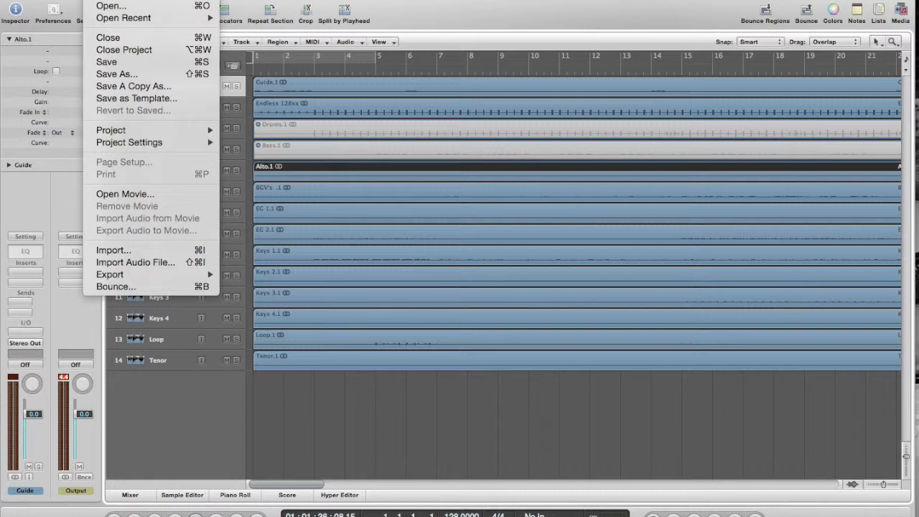
mouse_move(176, 19)
click(99, 1)
click(386, 1)
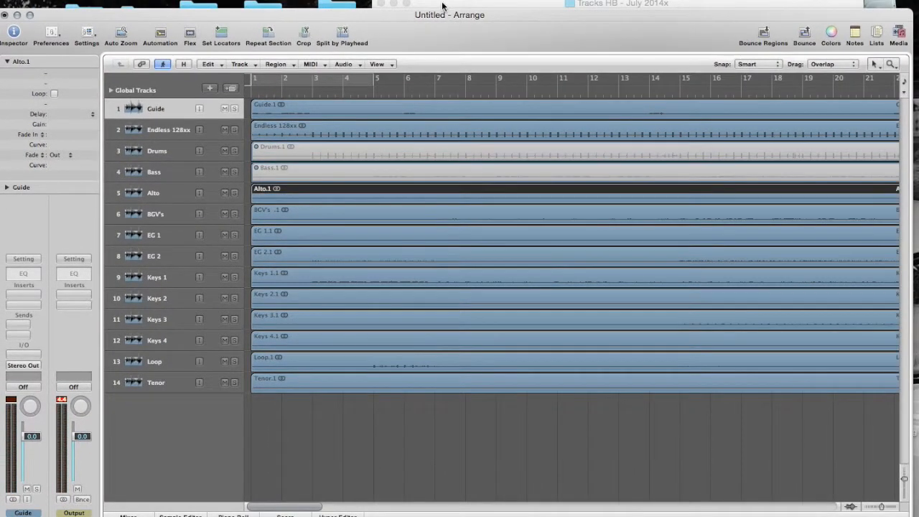
Open the "Tracks HB - July 2014x" project from Finder without closing the current untitled project.
click(443, 6)
drag(441, 6, 497, 0)
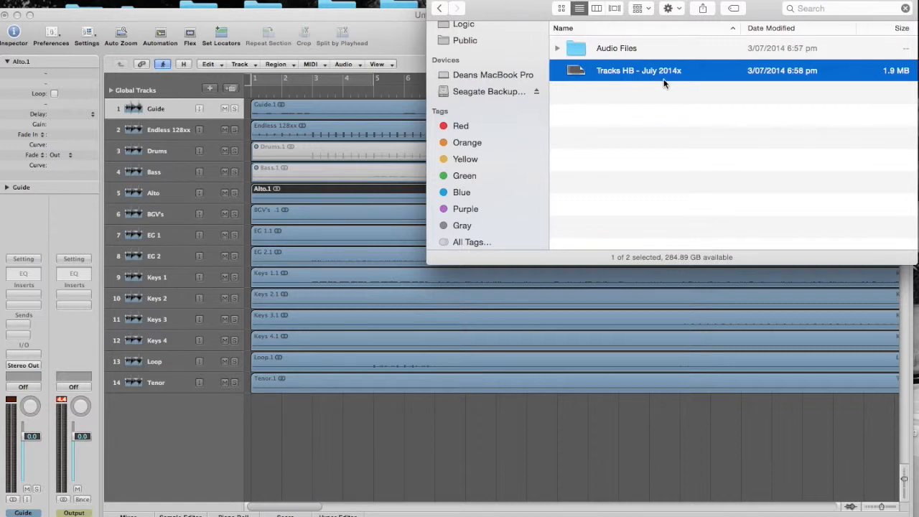
double_click(640, 72)
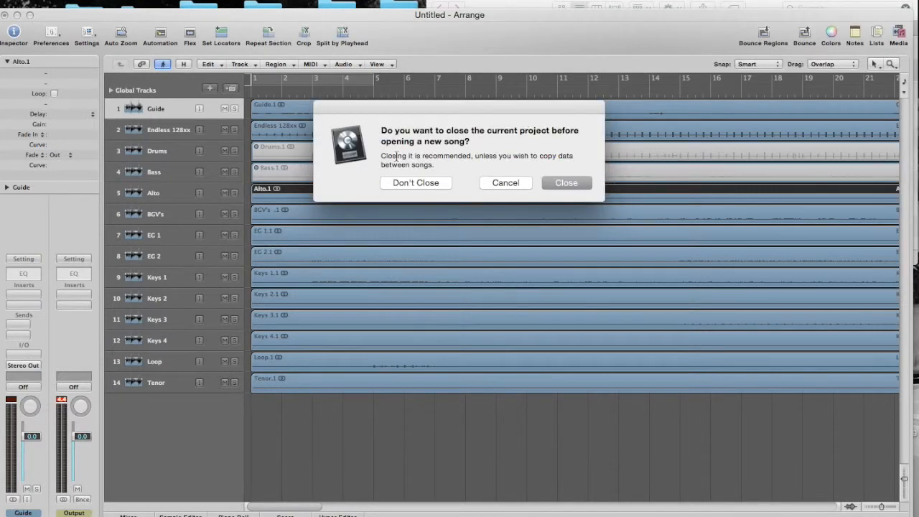
click(423, 184)
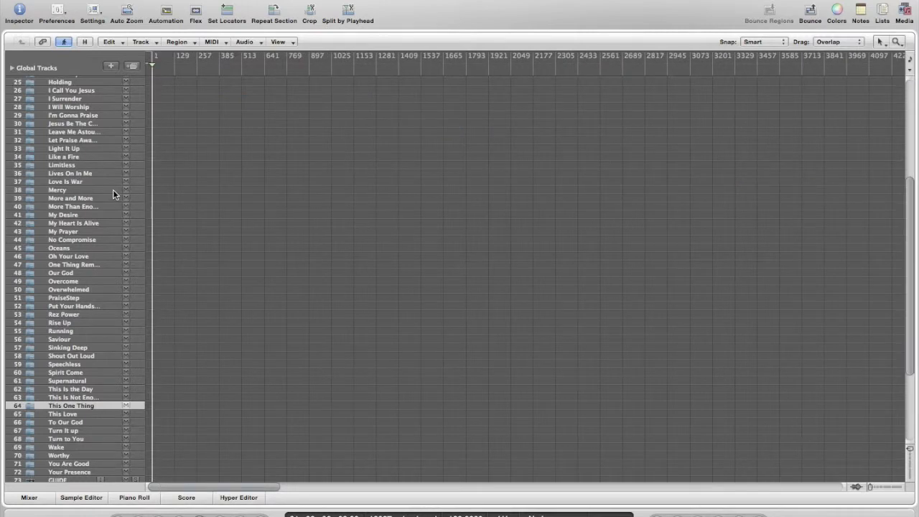
Look through the song folder tracks one after another, from Alive down to Overwhelmed.
scroll(214, 282, up, 10)
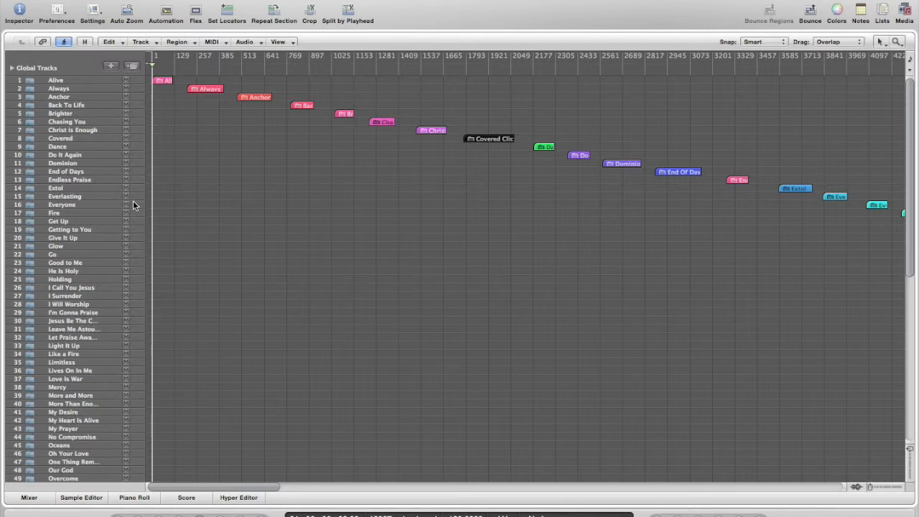
click(84, 84)
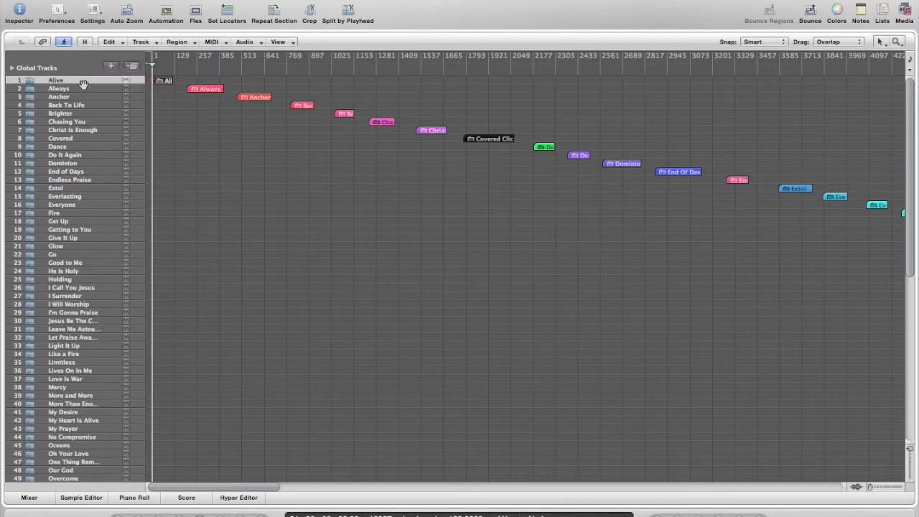
key(Down)
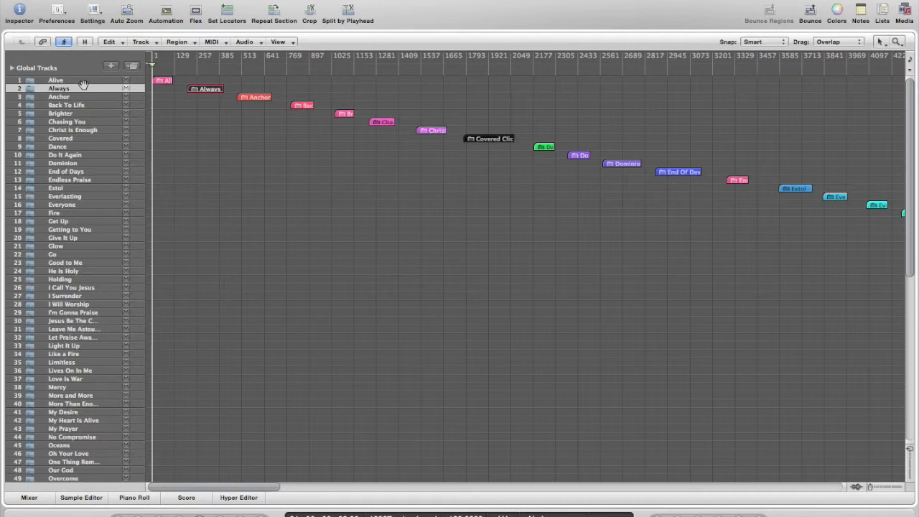
key(Down)
key(Down)
key(Down)
key(Down)
key(Down)
key(Down)
key(Down)
key(Down)
key(Down)
key(Down)
key(Down)
key(Down)
key(Down)
key(Down)
key(Down)
key(Down)
key(Down)
key(Down)
key(Down)
key(Down)
key(Down)
key(Down)
key(Down)
key(Down)
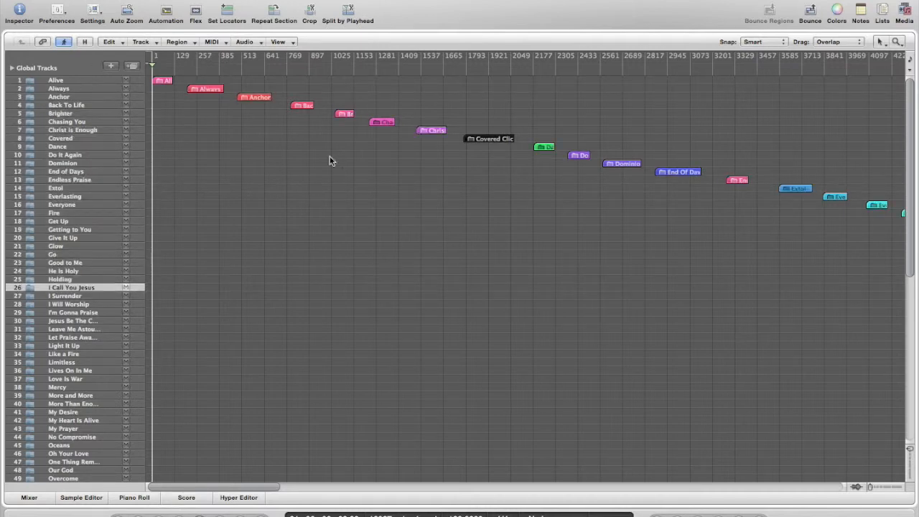
key(Down)
key(Down)
key(Down)
key(Down)
key(Down)
key(Down)
key(Down)
key(Down)
key(Down)
key(Down)
key(Down)
key(Down)
key(Down)
key(Down)
key(Down)
key(Down)
key(Down)
key(Down)
key(Down)
key(Down)
key(Down)
key(Down)
key(Down)
key(Down)
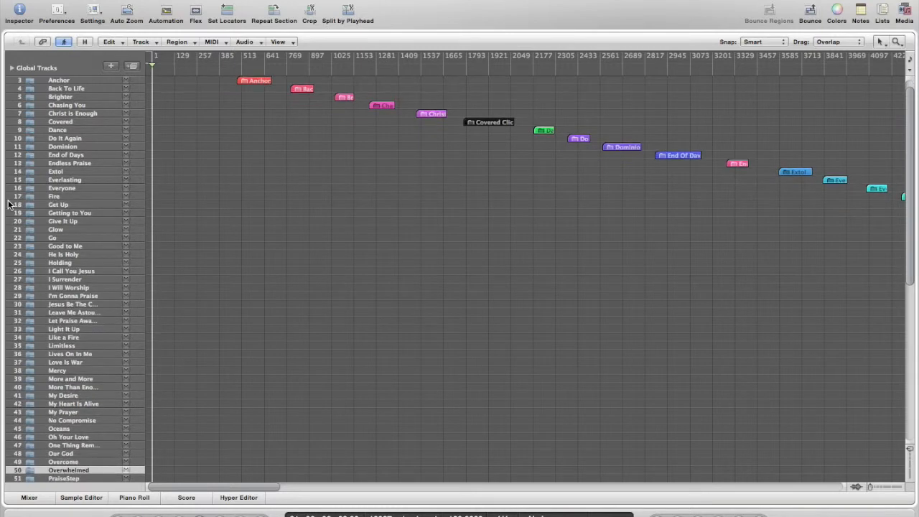
Go back up the track list to the Endless Praise folder and start playback from its region.
key(Up)
key(Up)
key(Up)
key(Up)
key(Up)
key(Up)
key(Up)
key(Up)
key(Up)
key(Up)
key(Up)
key(Up)
key(Up)
key(Up)
key(Up)
key(Up)
key(Up)
key(Up)
key(Up)
key(Up)
key(Up)
key(Up)
key(Up)
key(Up)
key(Up)
key(Up)
key(Up)
key(Up)
key(Up)
key(Up)
key(Up)
key(Up)
key(Up)
key(Up)
key(Up)
key(Up)
key(Up)
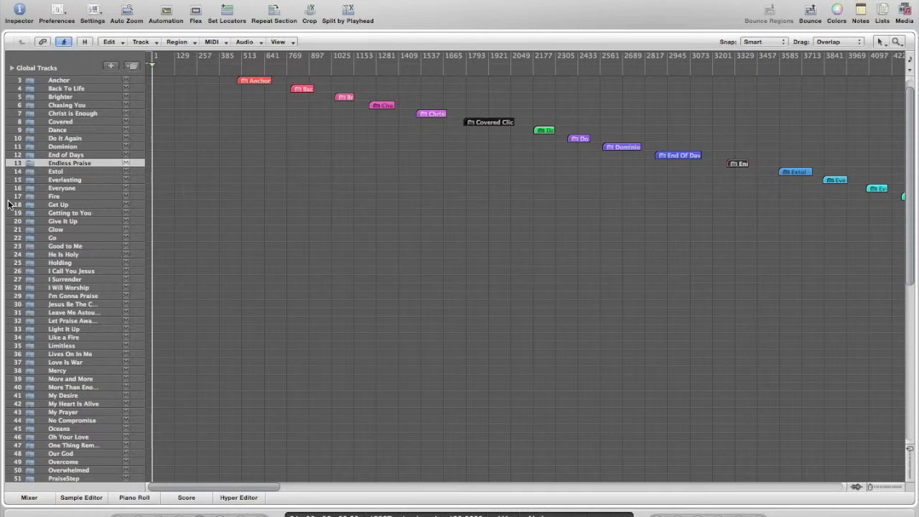
key(shift+space)
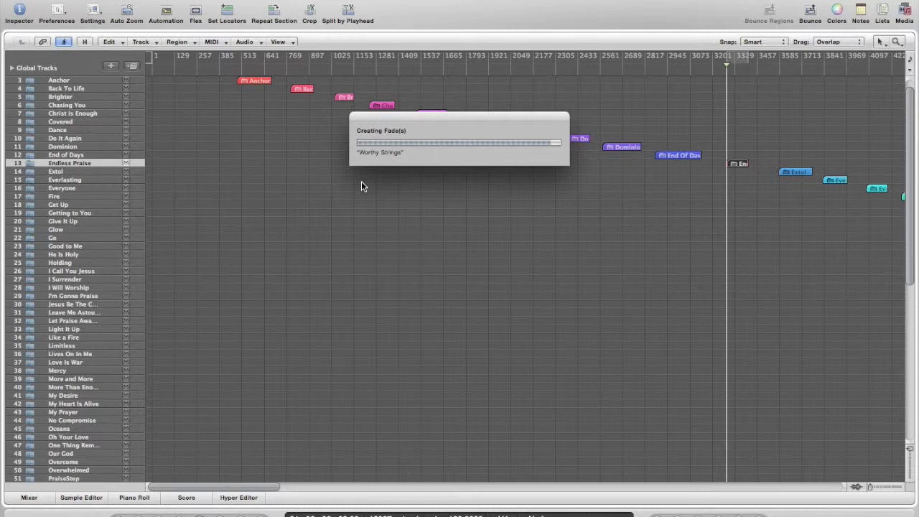
Look over the full track list down to the audio tracks and select the last song folder, Your Presence.
scroll(361, 186, down, 3)
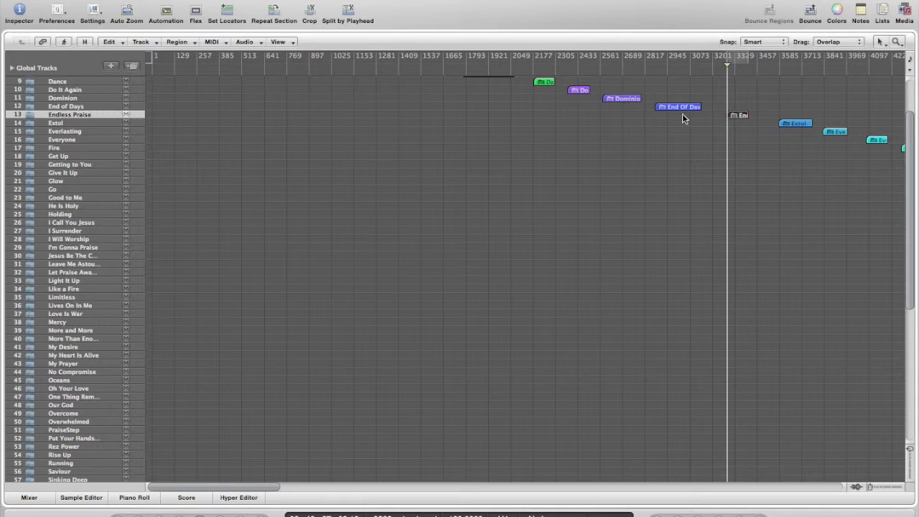
scroll(262, 162, down, 5)
scroll(262, 162, up, 9)
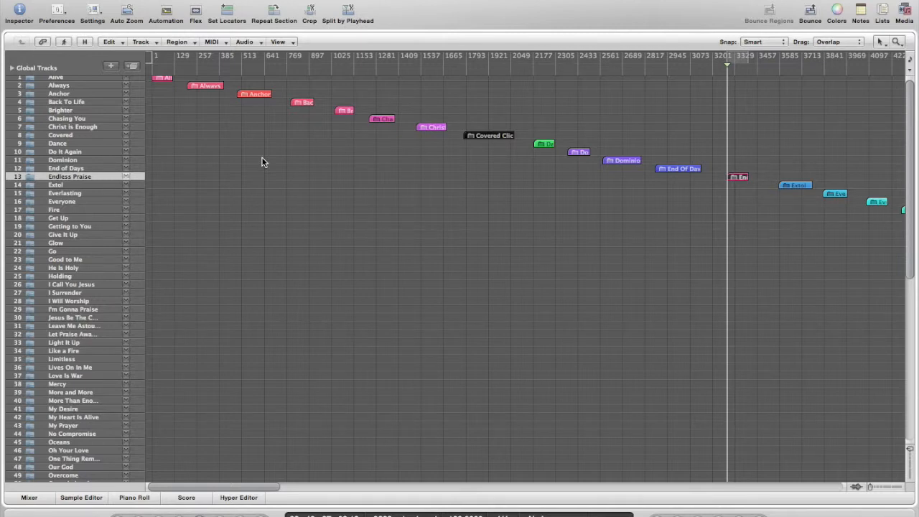
scroll(261, 156, down, 8)
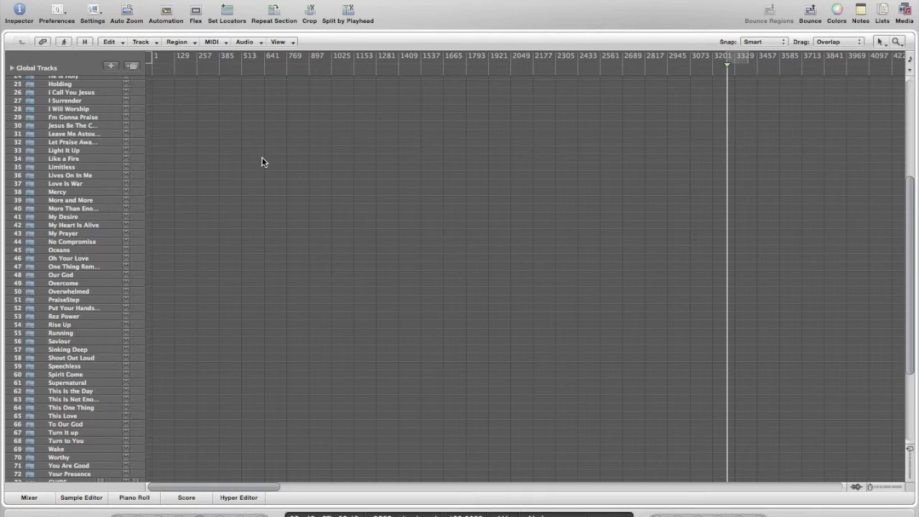
scroll(262, 158, down, 5)
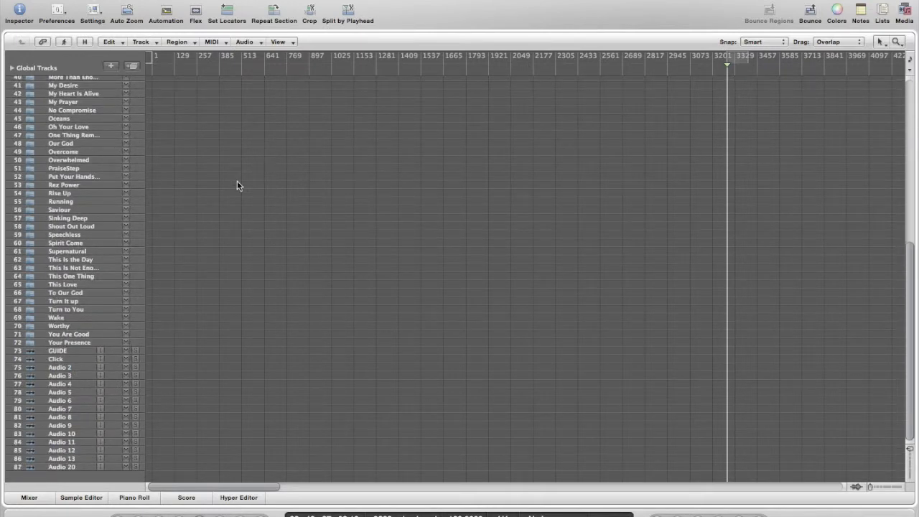
click(77, 345)
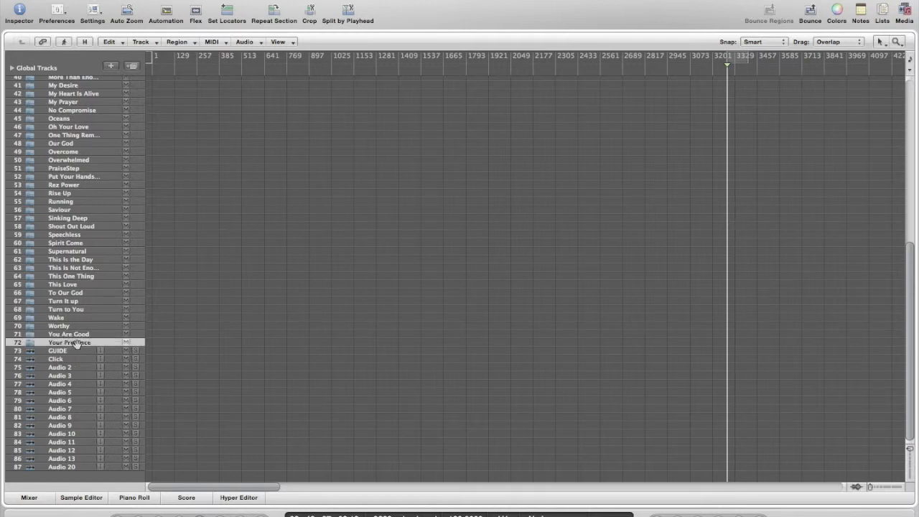
scroll(311, 307, up, 10)
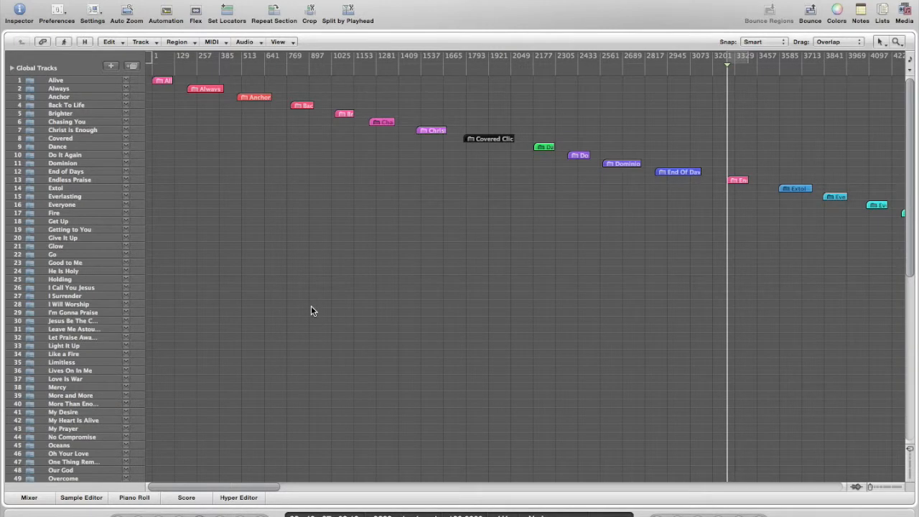
Step through the song folders from Everlasting to Getting to You and back up to End of Days.
click(68, 197)
click(71, 204)
key(Down)
key(Down)
key(Down)
key(Down)
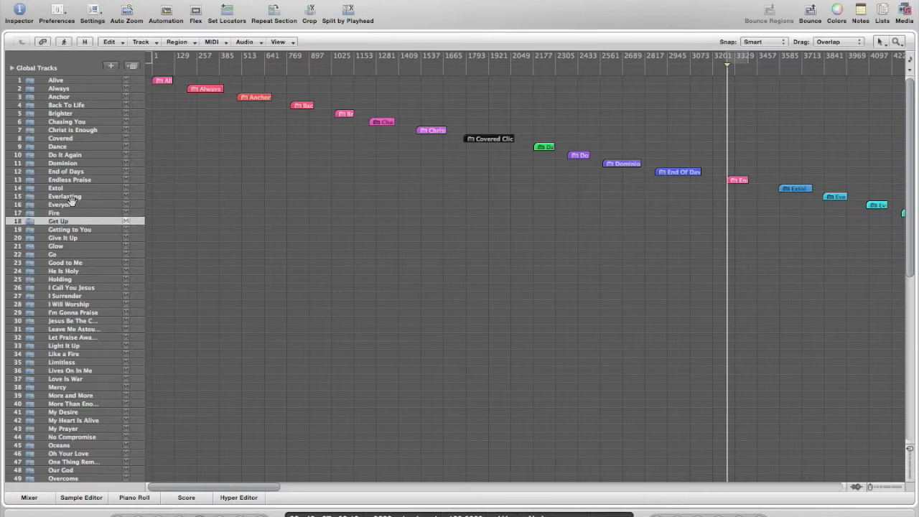
key(Up)
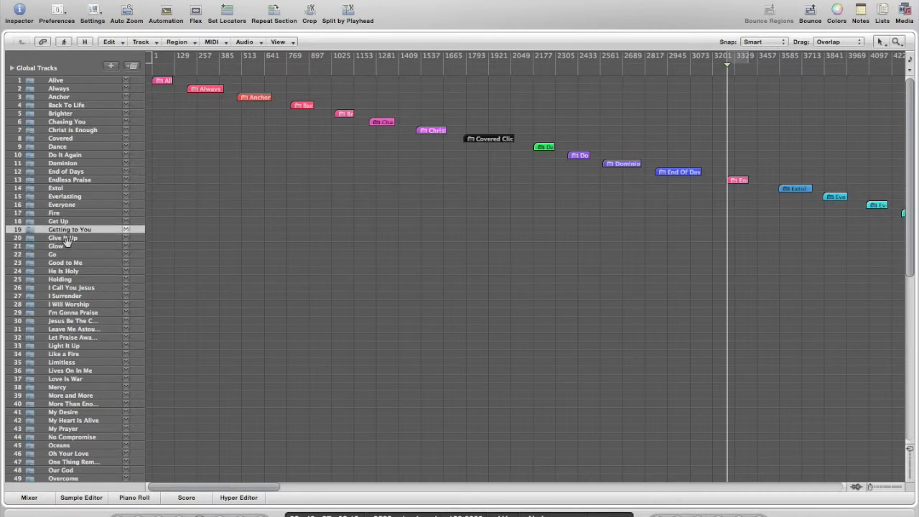
key(Up)
key(Up)
key(Up)
key(Up)
key(Up)
key(Up)
key(Up)
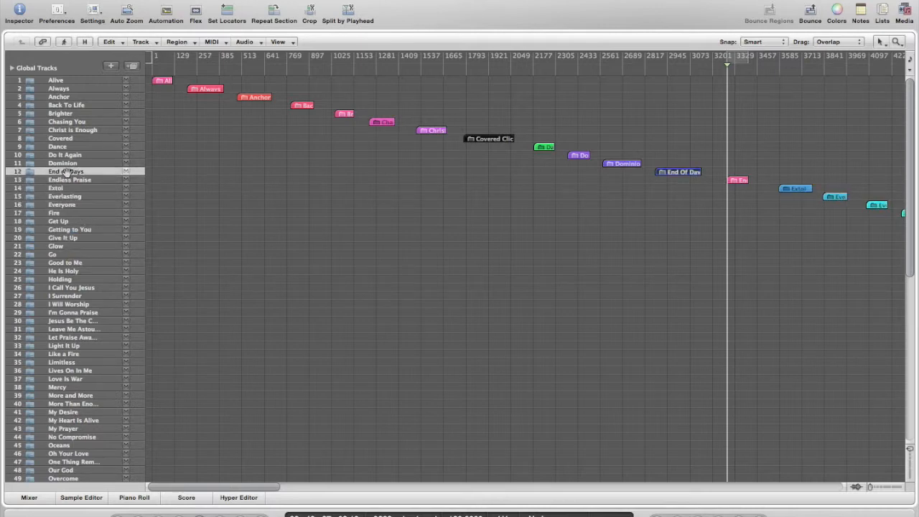
Reorder the song folders so End of Days and Christ is Enough follow Alive, and Covered sits directly after Anchor.
drag(64, 175, 71, 82)
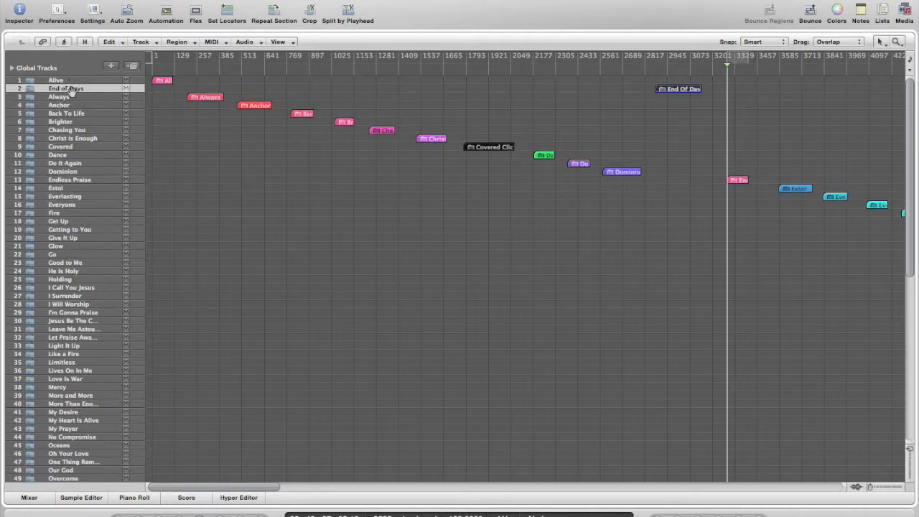
drag(71, 147, 71, 113)
drag(72, 147, 70, 91)
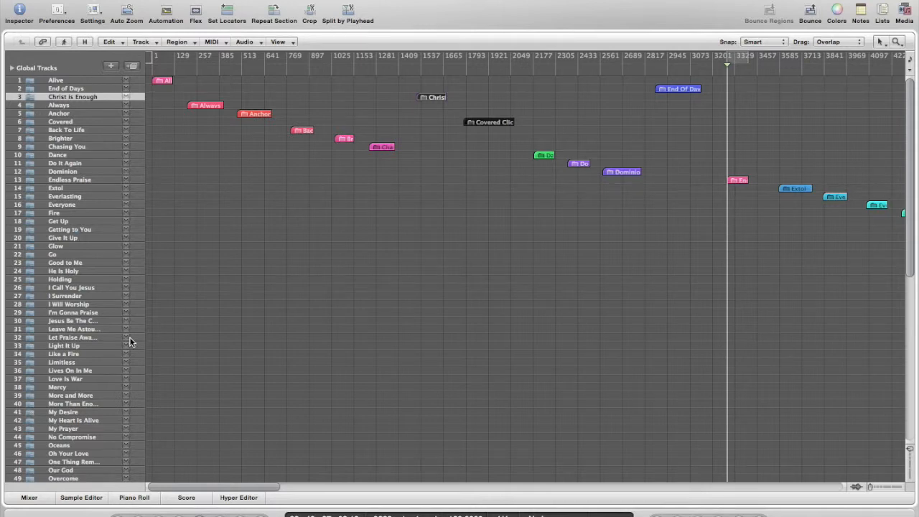
Select the Alive folder track and return the playhead to the start of the project.
scroll(129, 339, down, 5)
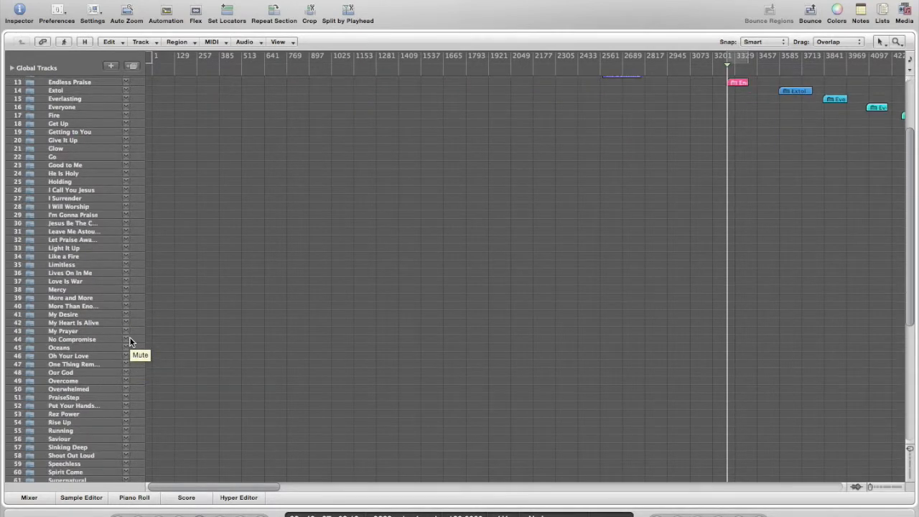
scroll(129, 337, up, 5)
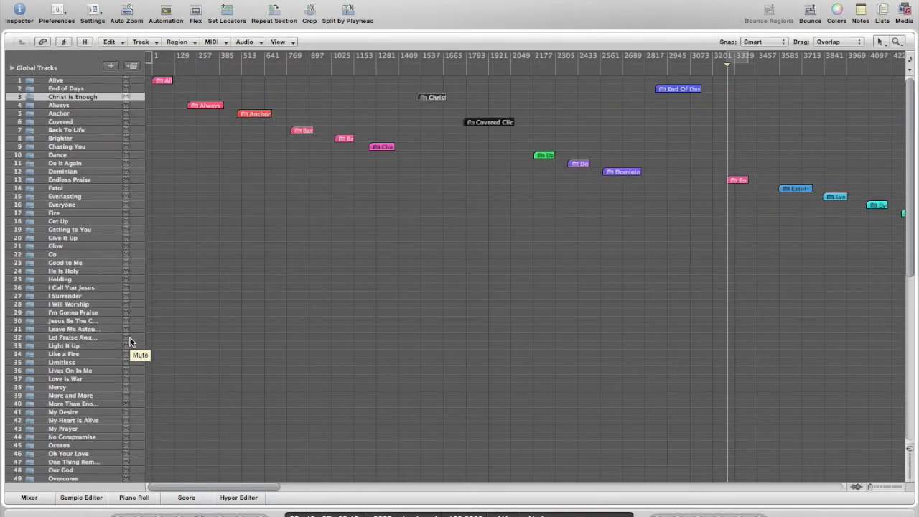
click(81, 80)
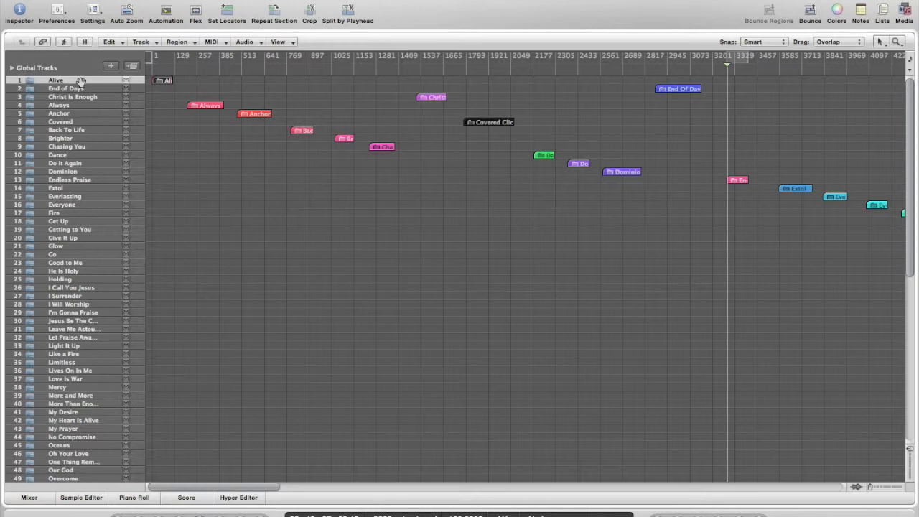
key(Return)
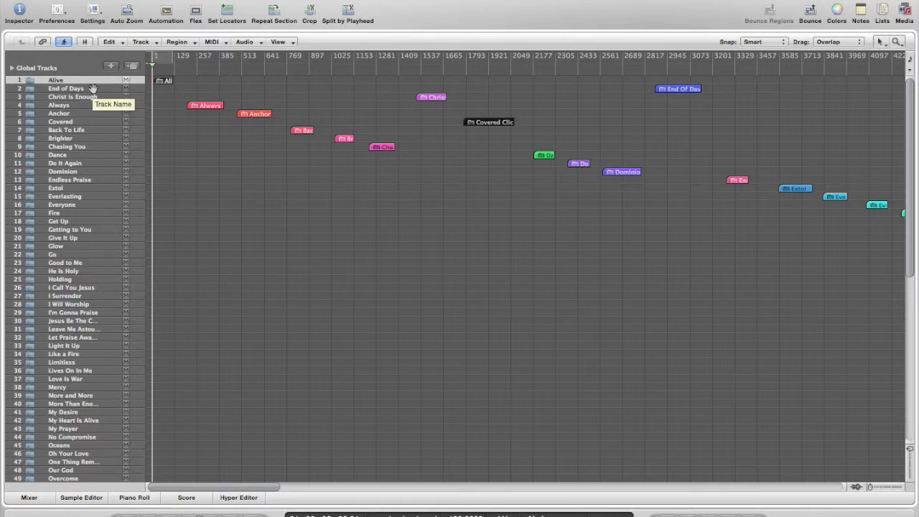
Switch the track selection between Alive and End of Days, leaving End of Days selected.
click(93, 88)
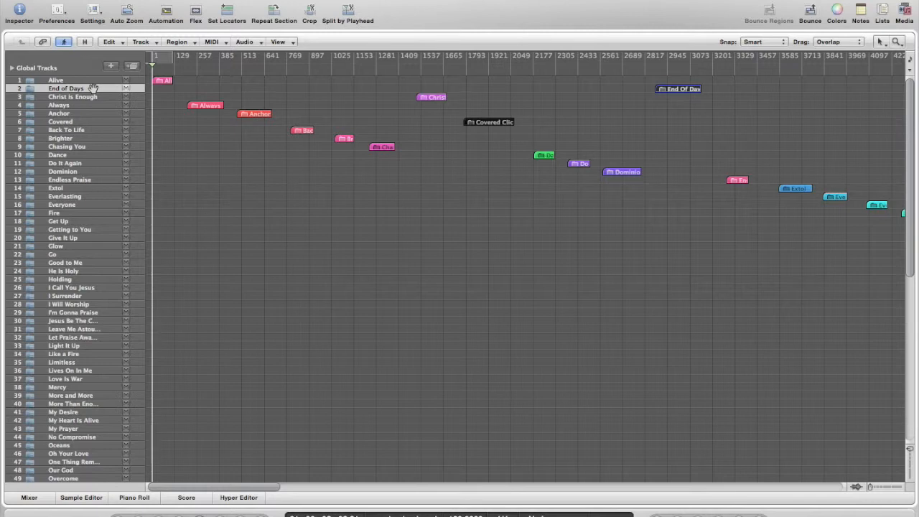
click(90, 78)
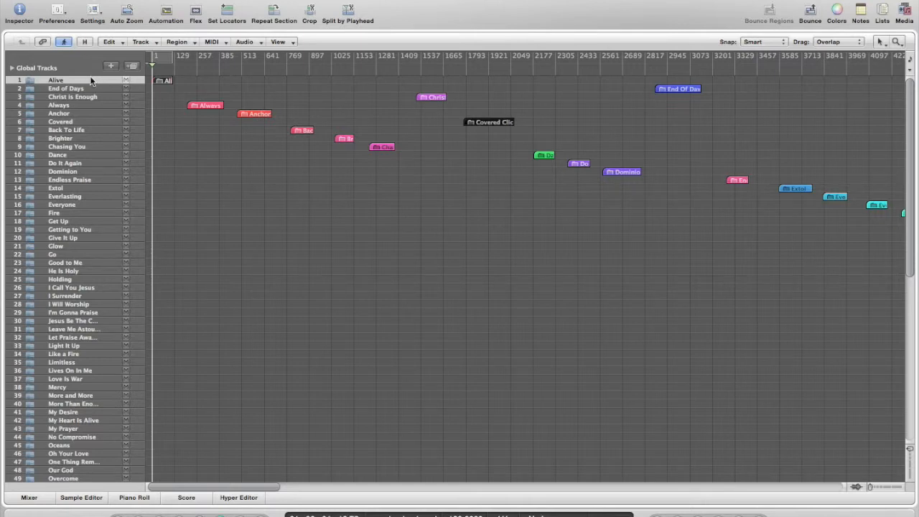
click(88, 87)
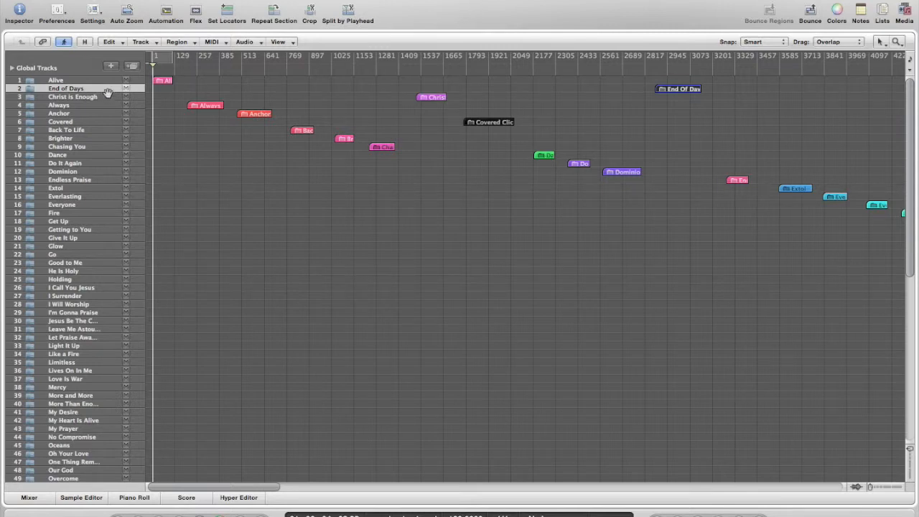
Move the playhead around the gap after the Alive region, leaving it near the start of the Always region.
click(178, 74)
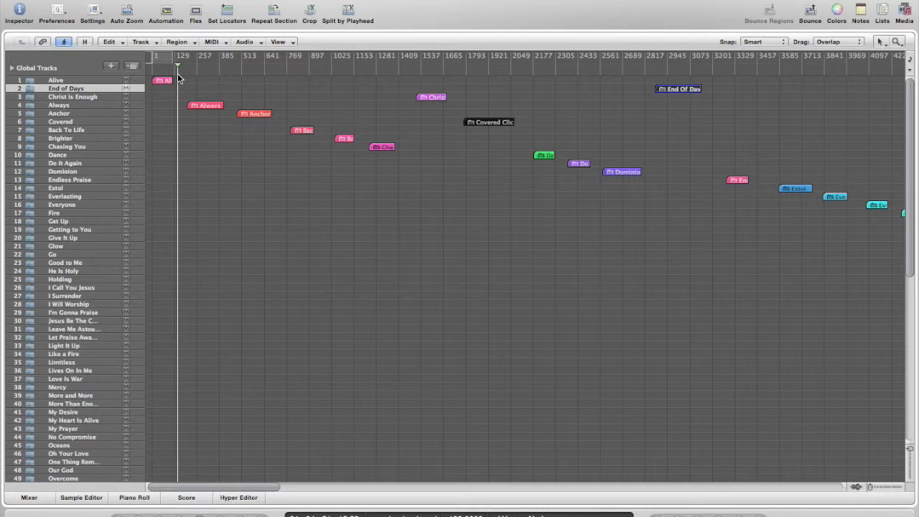
click(174, 72)
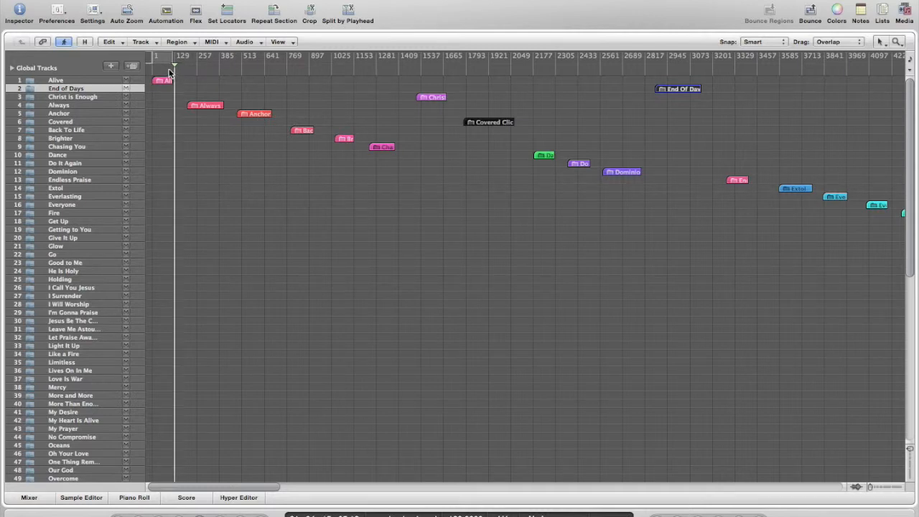
click(169, 67)
click(180, 67)
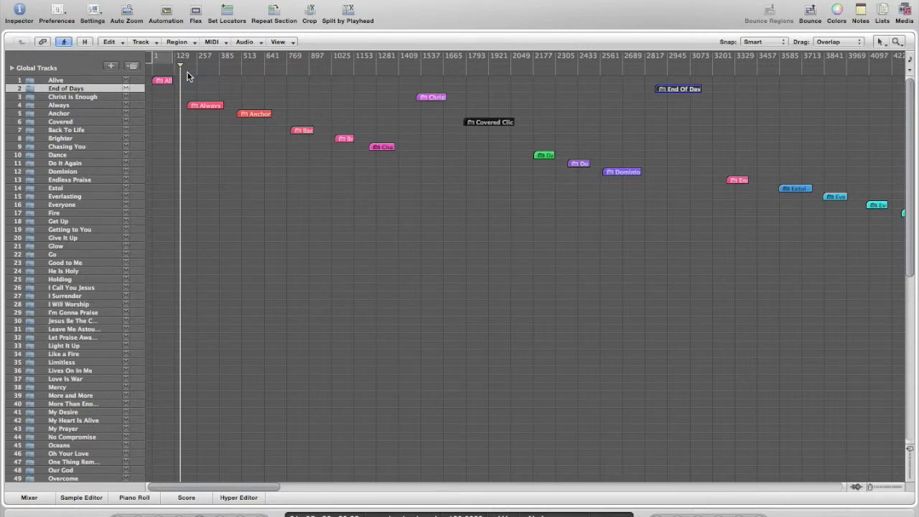
click(186, 67)
click(189, 69)
click(197, 69)
click(193, 71)
click(186, 71)
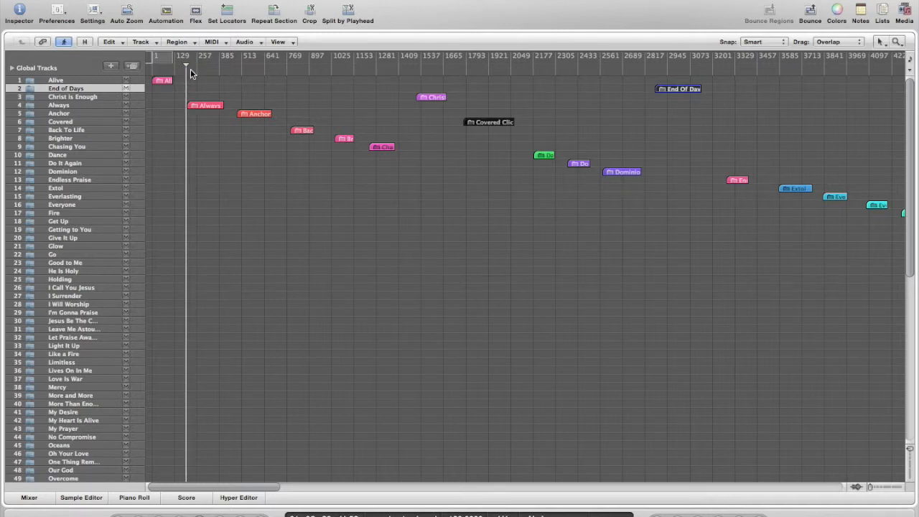
click(191, 69)
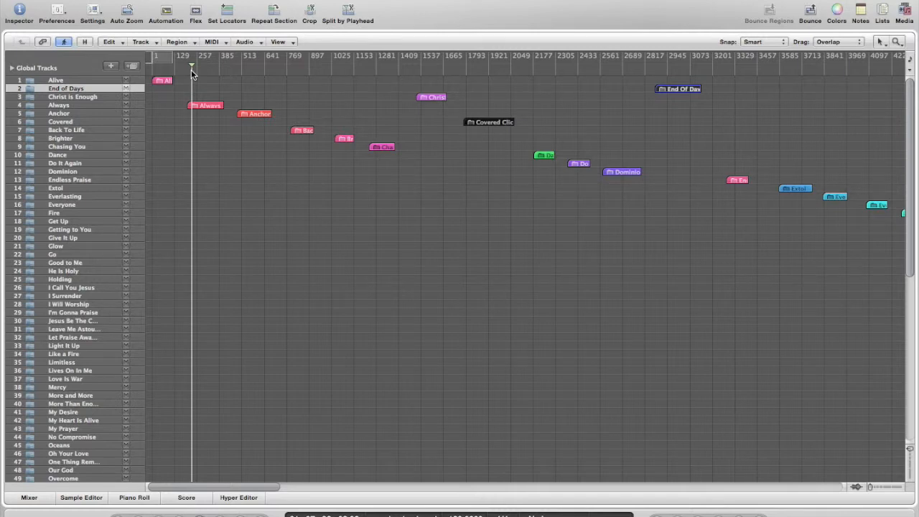
Place the playhead just inside the start of the Always region and select the GUIDE audio track below the song folders.
click(184, 70)
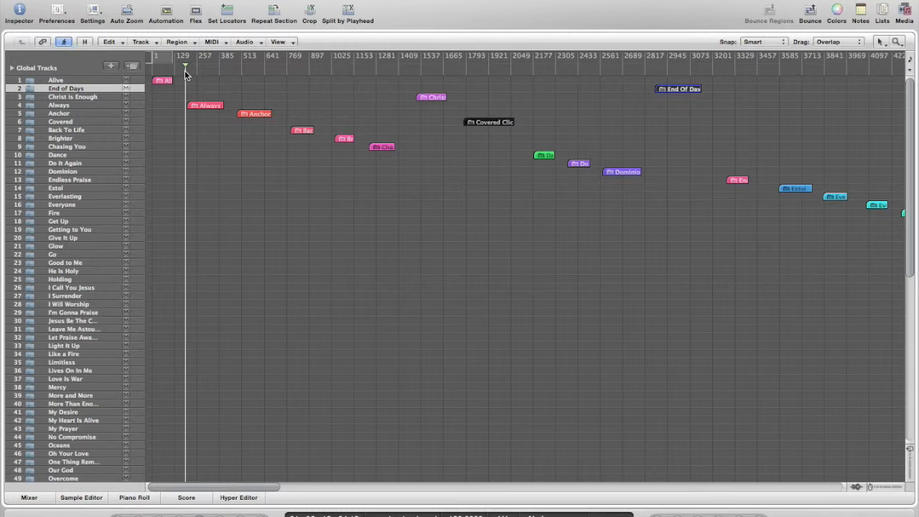
click(193, 72)
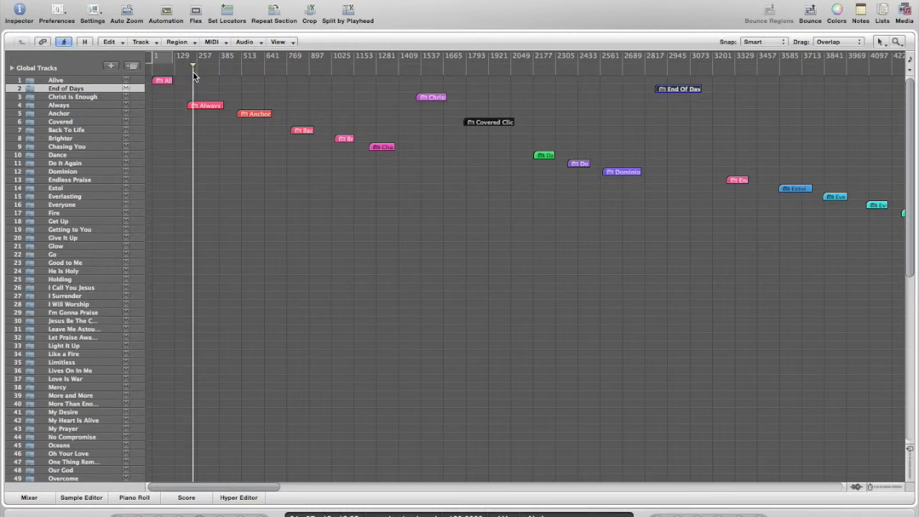
scroll(284, 168, down, 10)
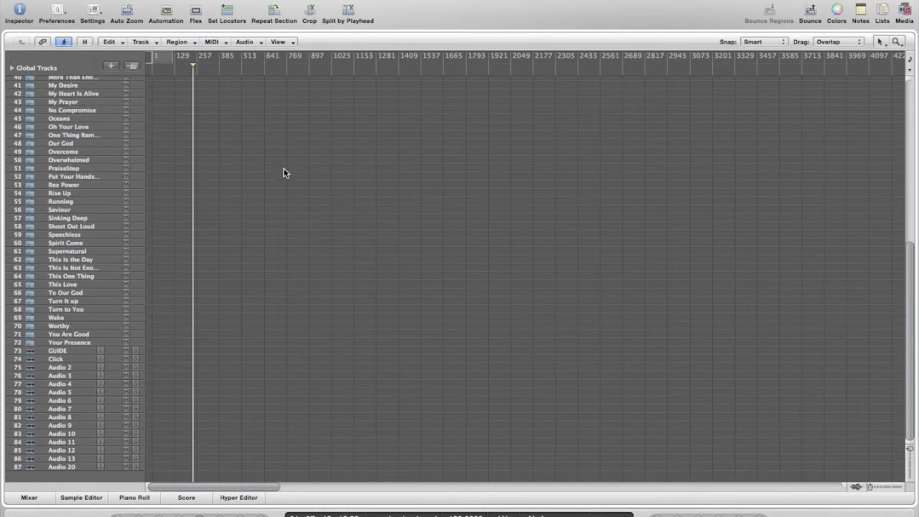
click(60, 351)
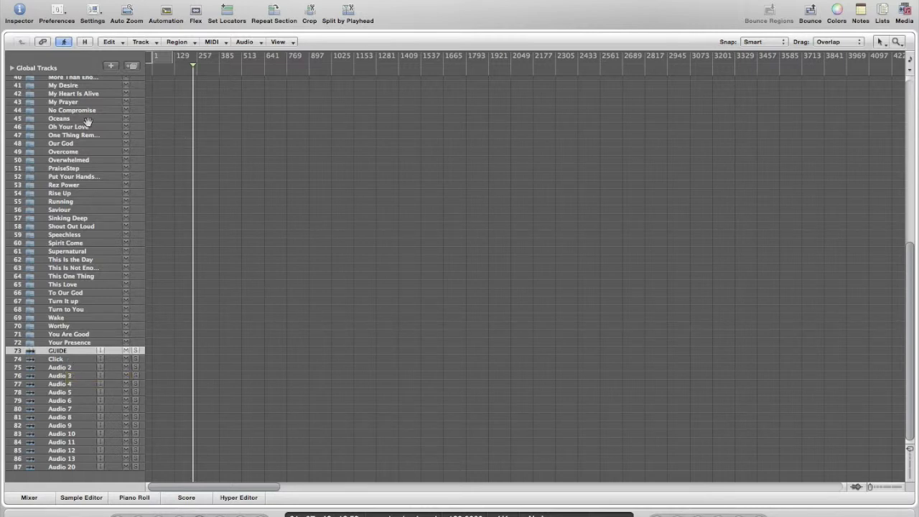
scroll(88, 121, up, 10)
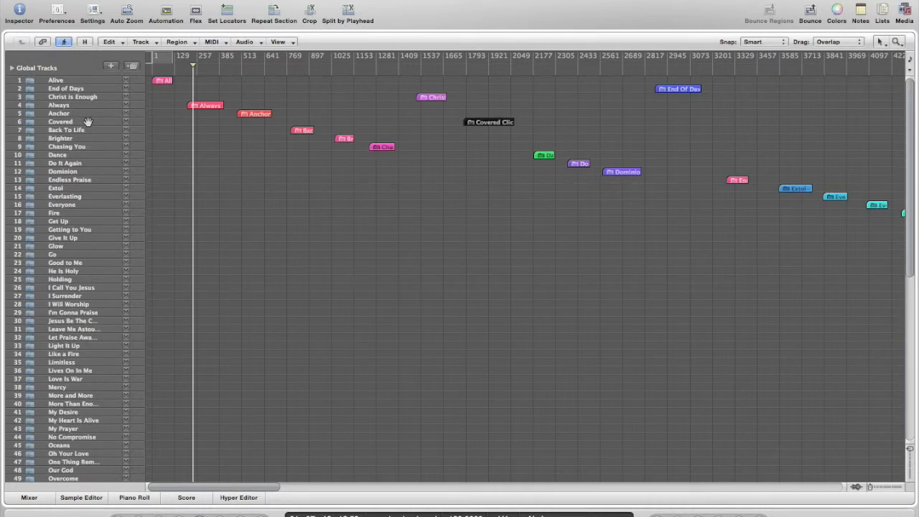
Open the Alive folder, examine its guide, click and instrument regions up close, and return to the full song folder arrangement.
double_click(161, 80)
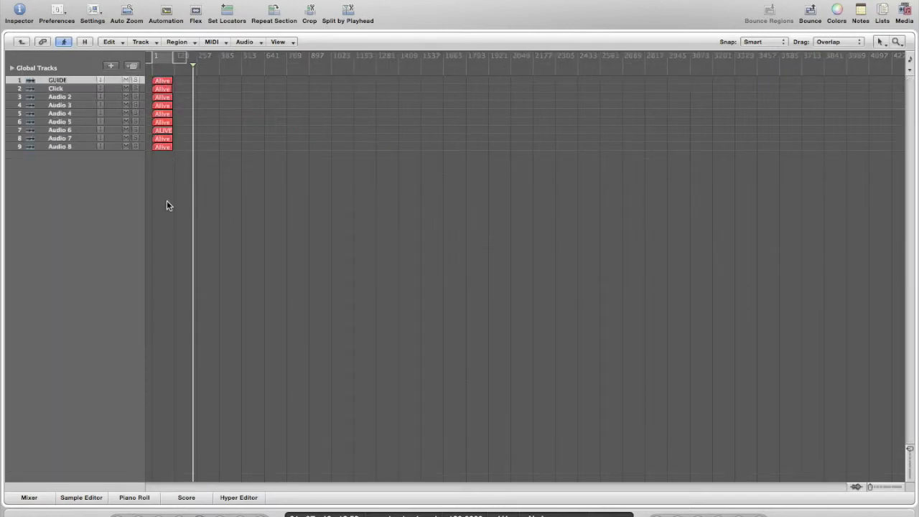
drag(166, 164, 149, 82)
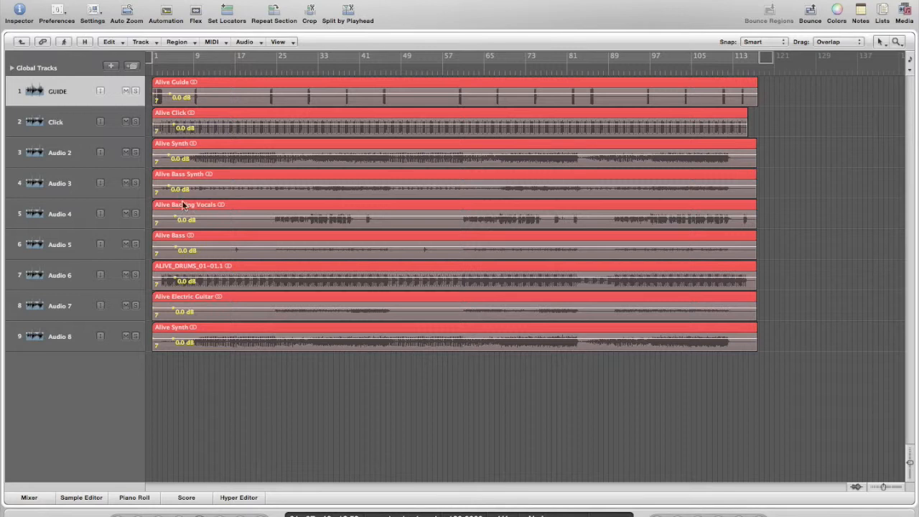
ctrl+alt+click(239, 385)
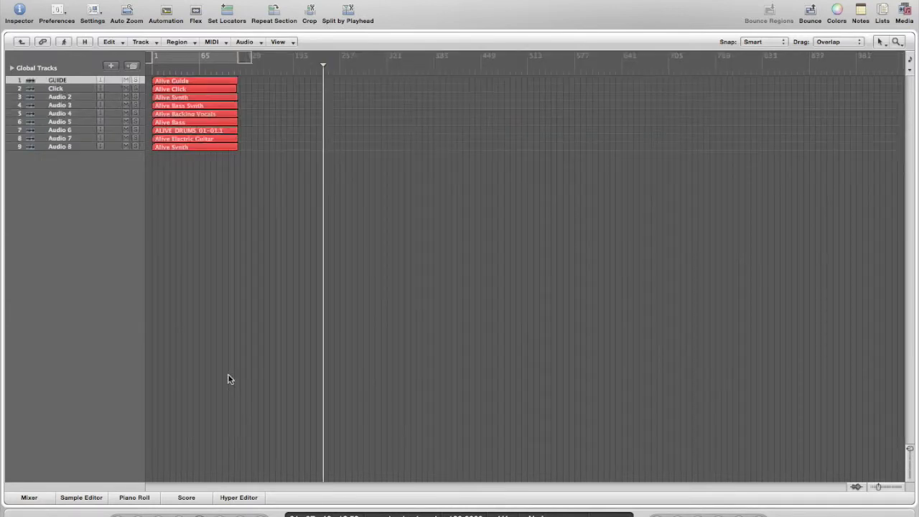
click(21, 43)
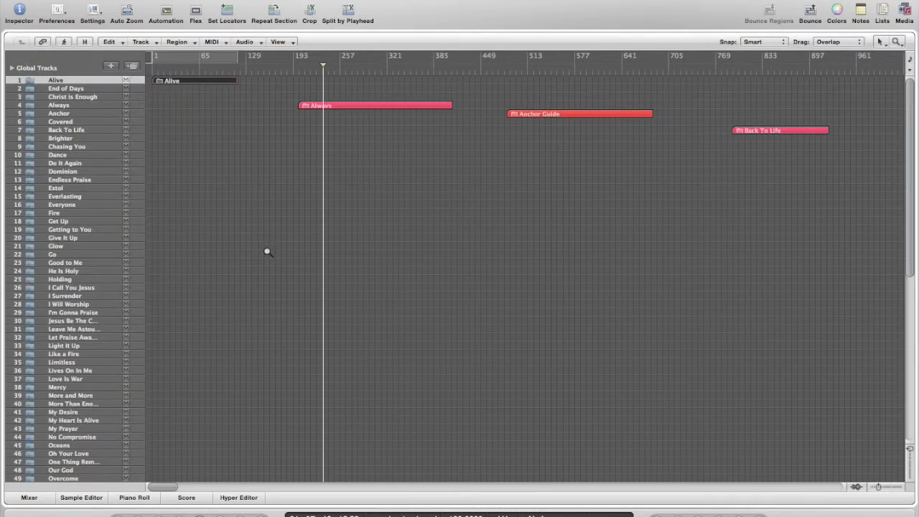
Place the Untitled project's window beside Tracks HB - July 2014x, with the latter's GUIDE, Click and Audio tracks in view.
scroll(207, 201, down, 15)
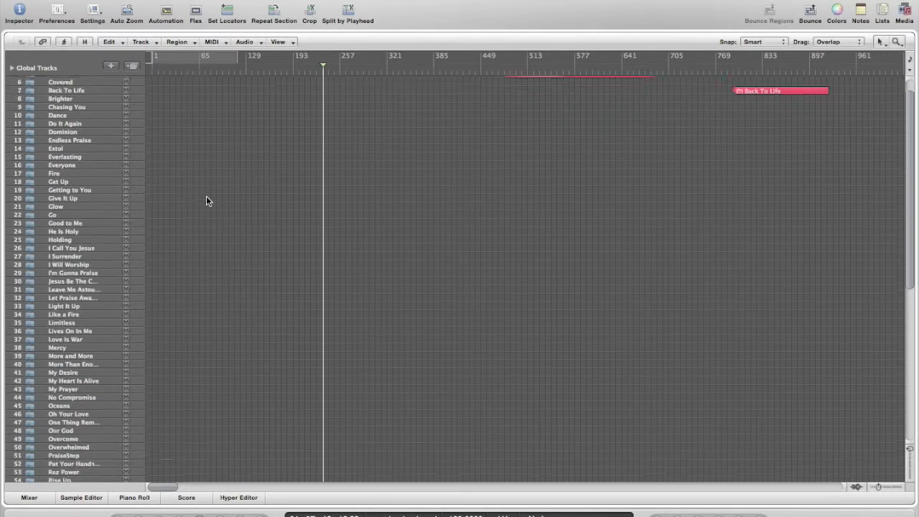
scroll(206, 201, right, 2)
scroll(206, 201, right, 1)
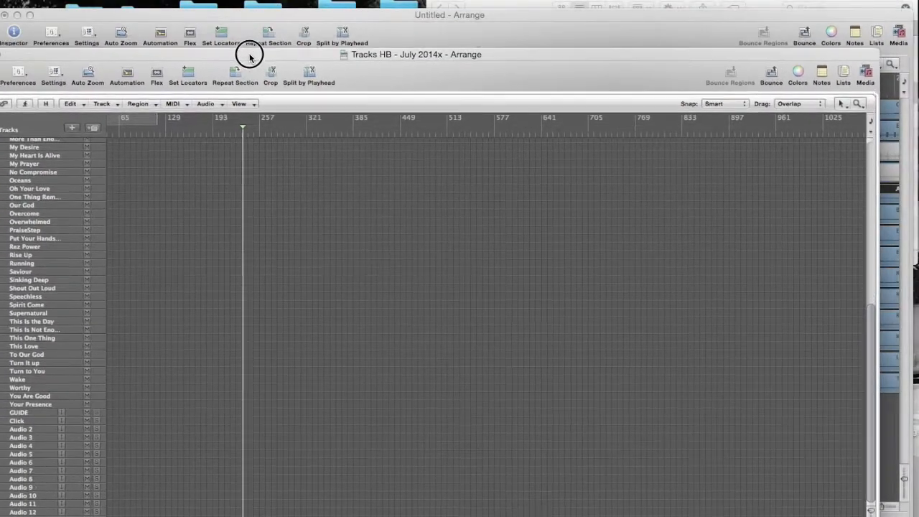
drag(250, 54, 576, 36)
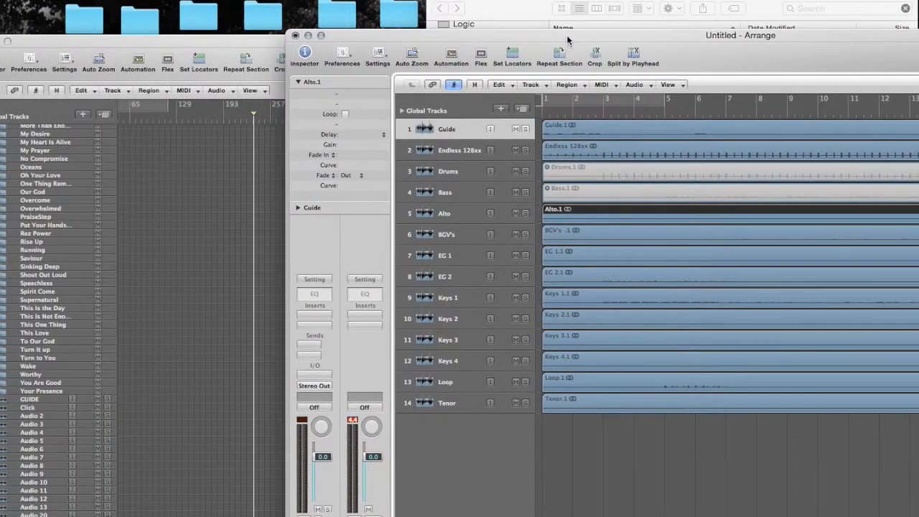
Compare the Guide and Endless 128xx tracks in the Untitled project with the GUIDE and Click tracks in Tracks HB - July 2014x.
click(454, 150)
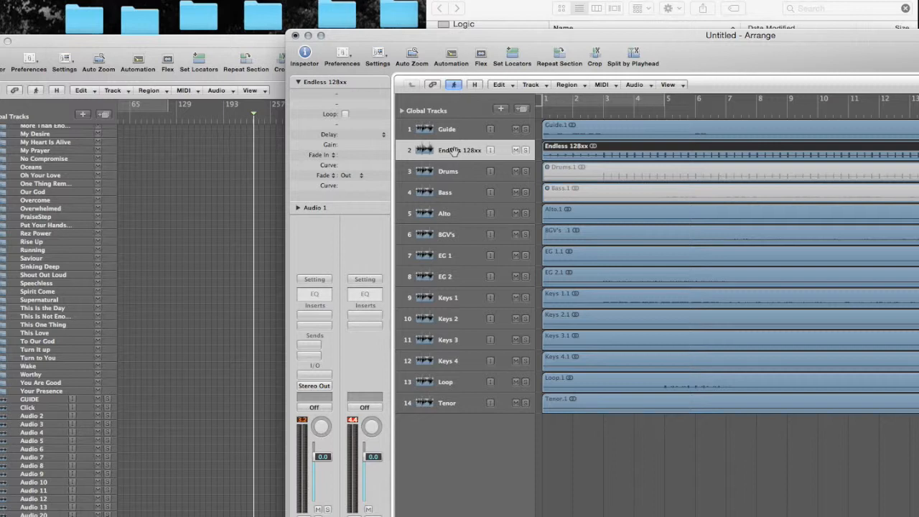
click(454, 130)
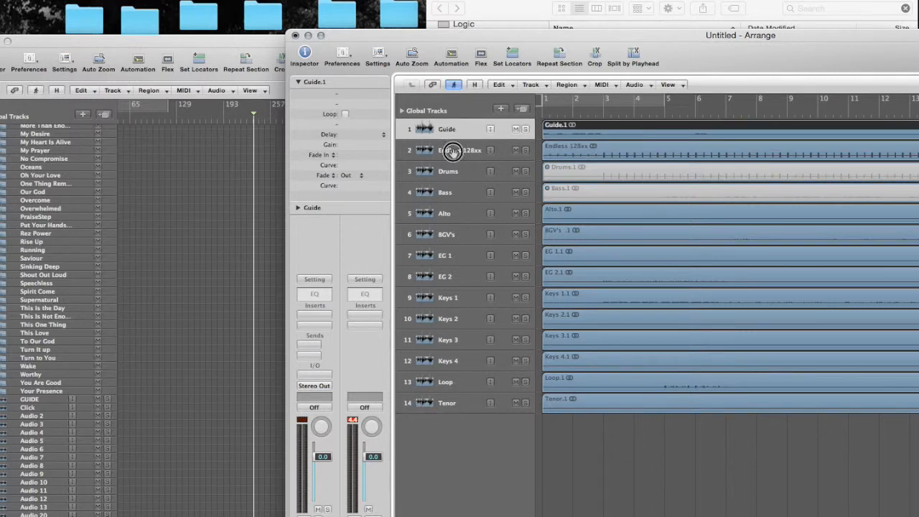
click(454, 151)
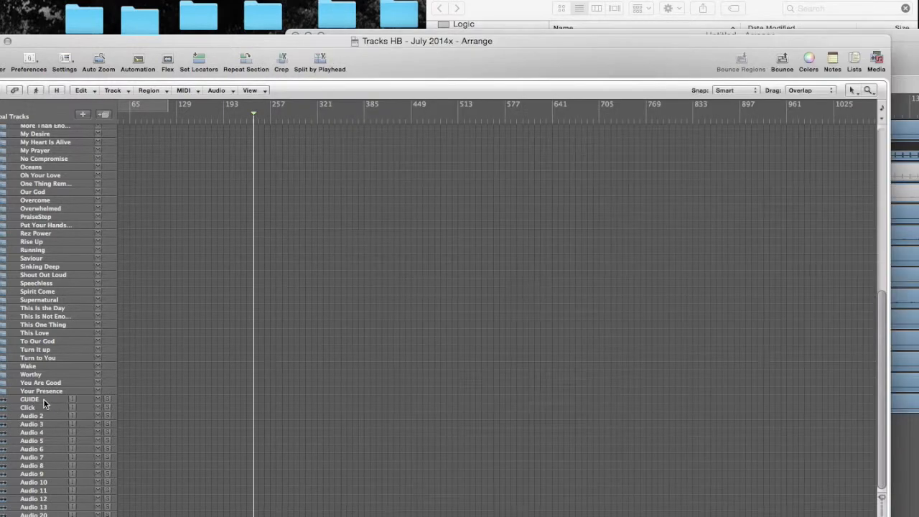
click(43, 400)
click(43, 399)
click(44, 408)
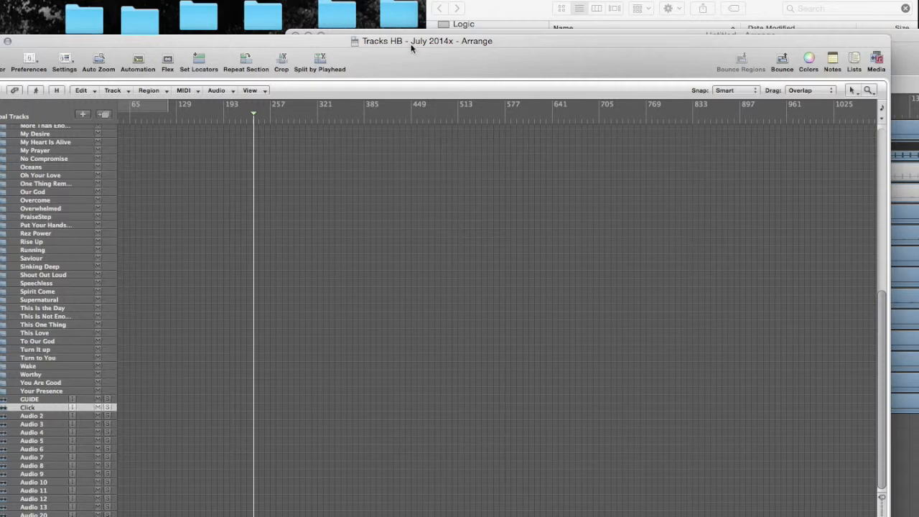
Copy all the Untitled project's regions into Tracks HB - July 2014x, starting with Guide.1 on the GUIDE track at about bar 57.
click(462, 33)
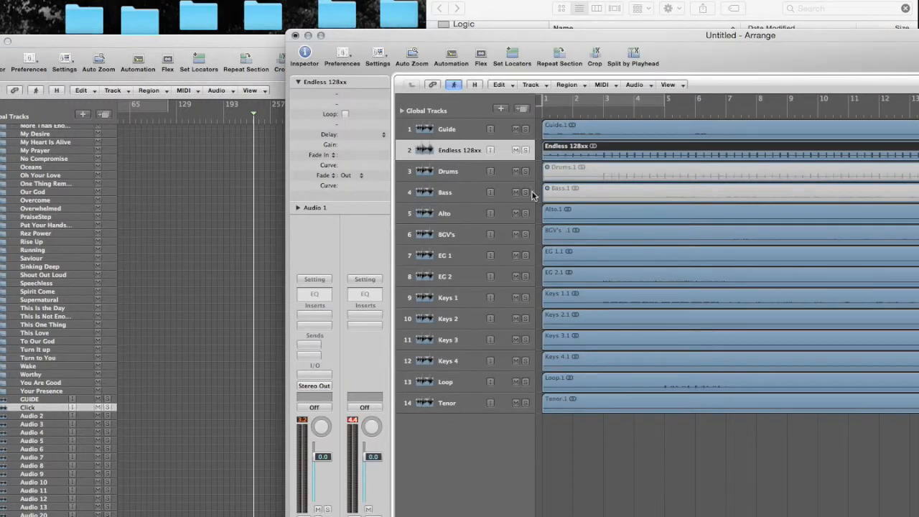
drag(626, 429, 125, 404)
drag(125, 403, 124, 406)
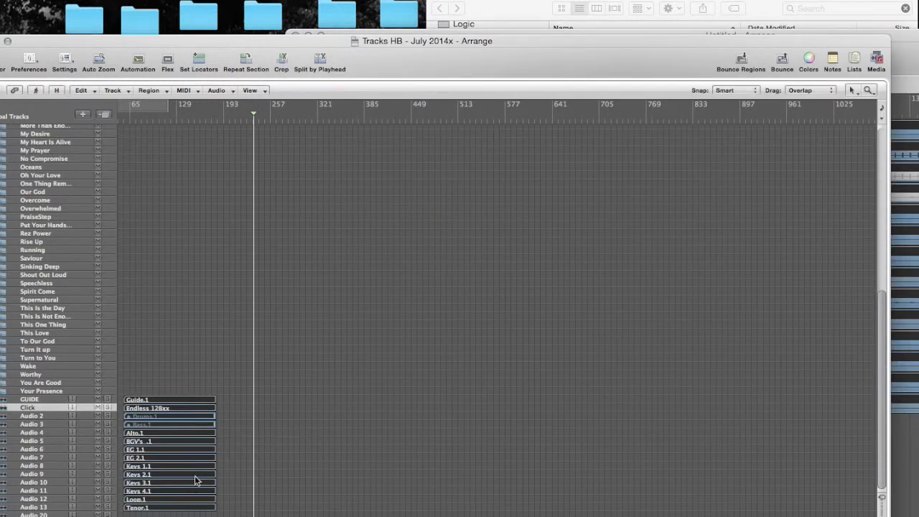
Pack all the imported regions, from Guide.1 to Tenor.1, into a folder.
scroll(194, 480, left, 3)
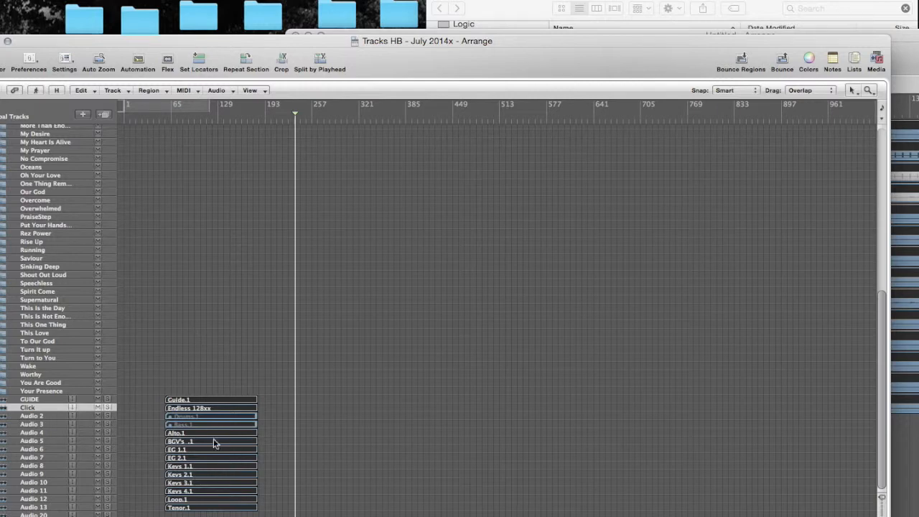
click(62, 399)
drag(229, 512, 179, 316)
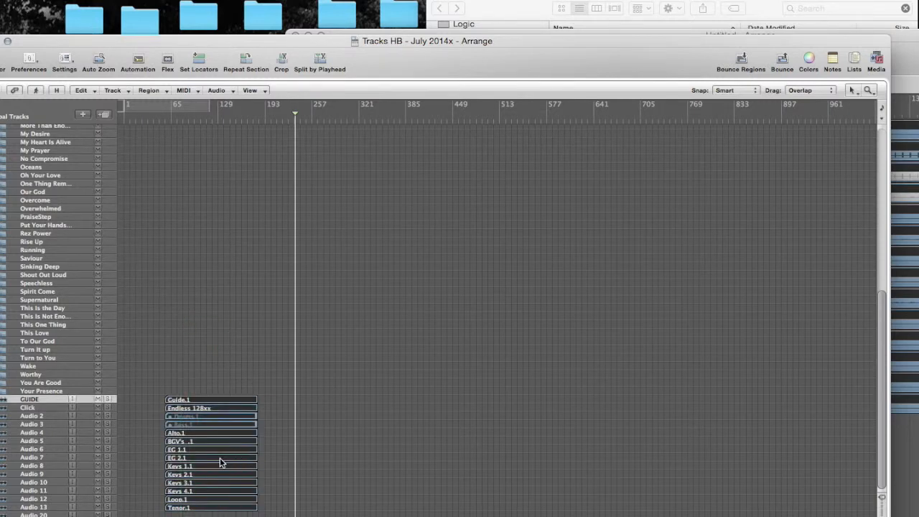
right_click(221, 462)
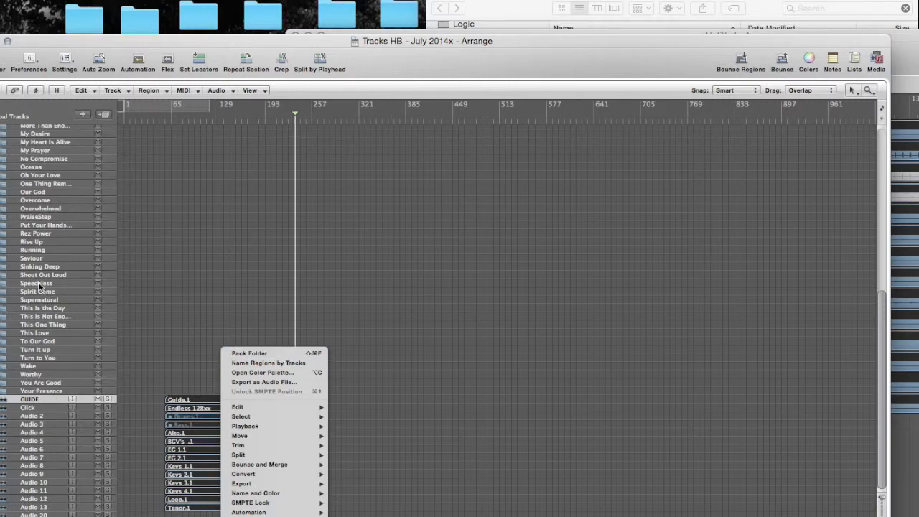
click(45, 398)
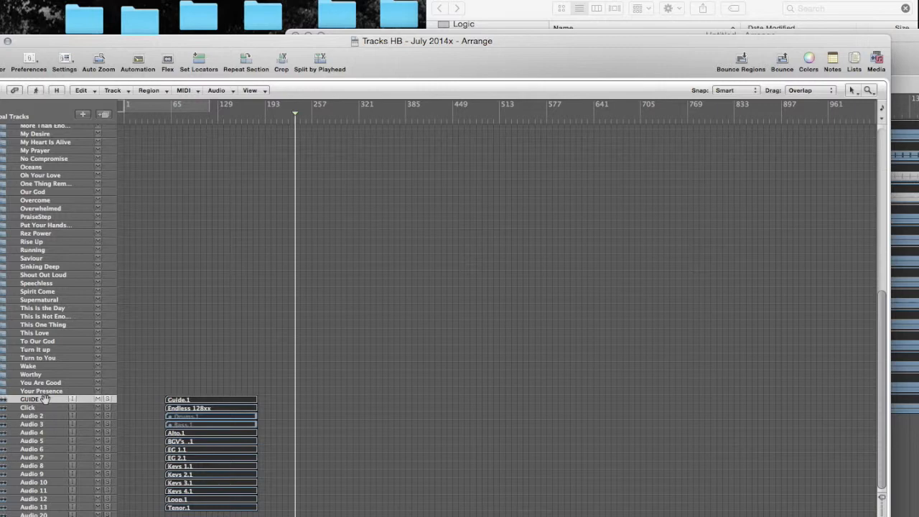
click(45, 398)
drag(212, 514, 178, 379)
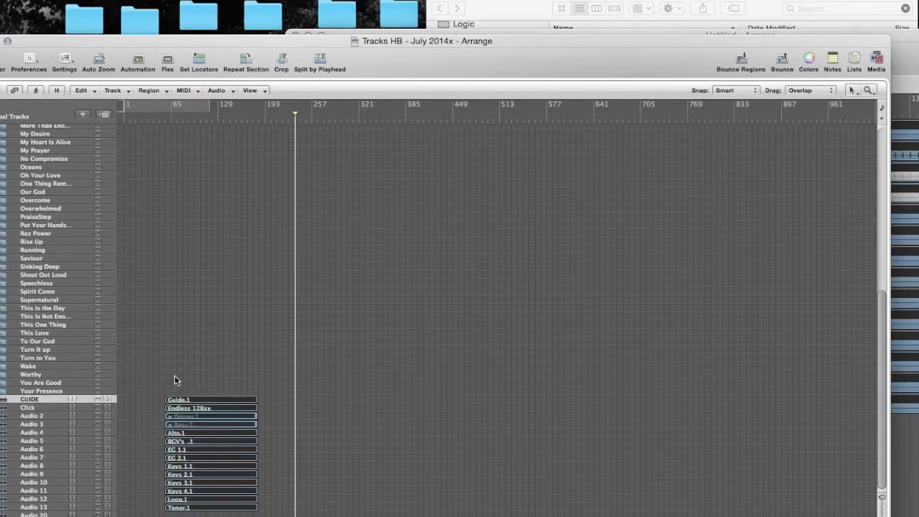
right_click(220, 434)
click(235, 357)
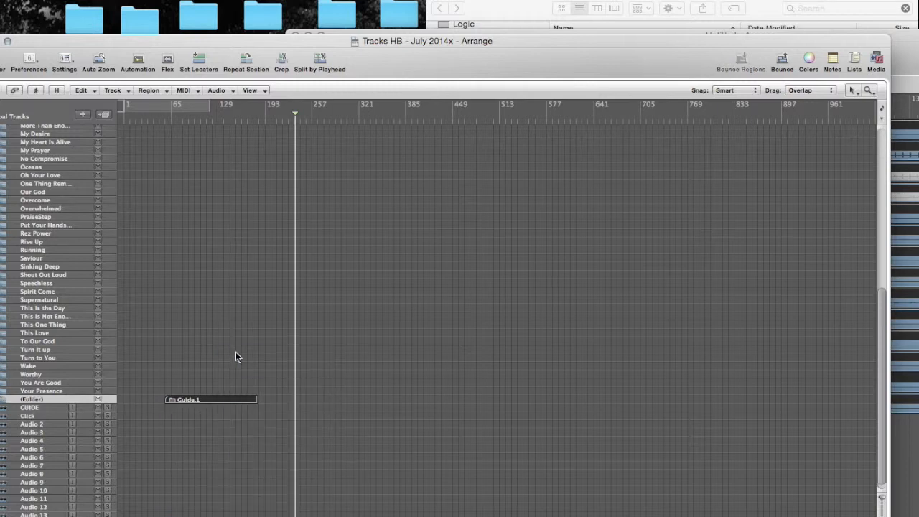
Rename the new folder track as Endless.
double_click(39, 399)
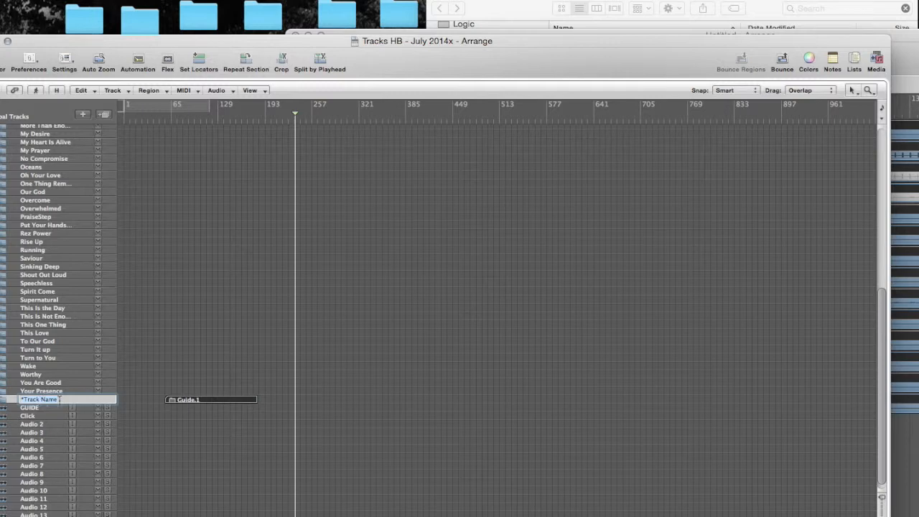
text(Endless)
key(Return)
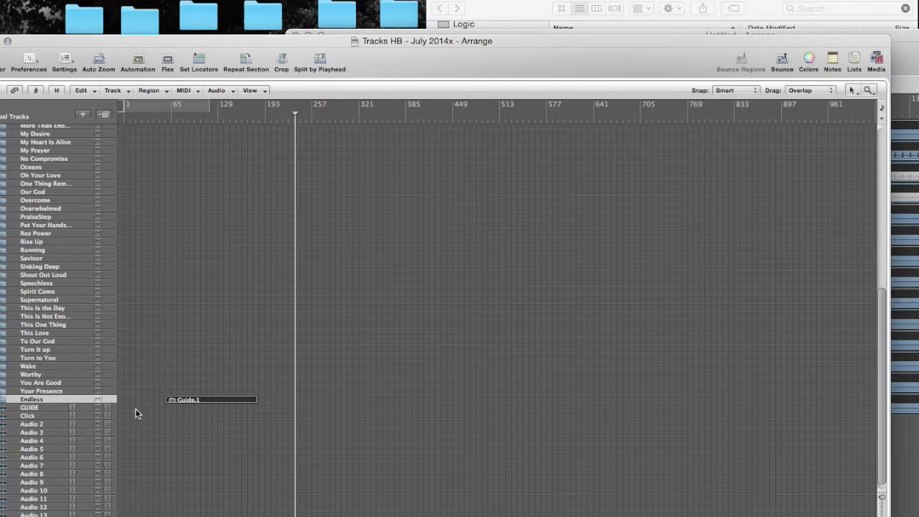
Unpack the Guide.1 folder region to the existing tracks and delete the emptied Endless folder track.
right_click(182, 402)
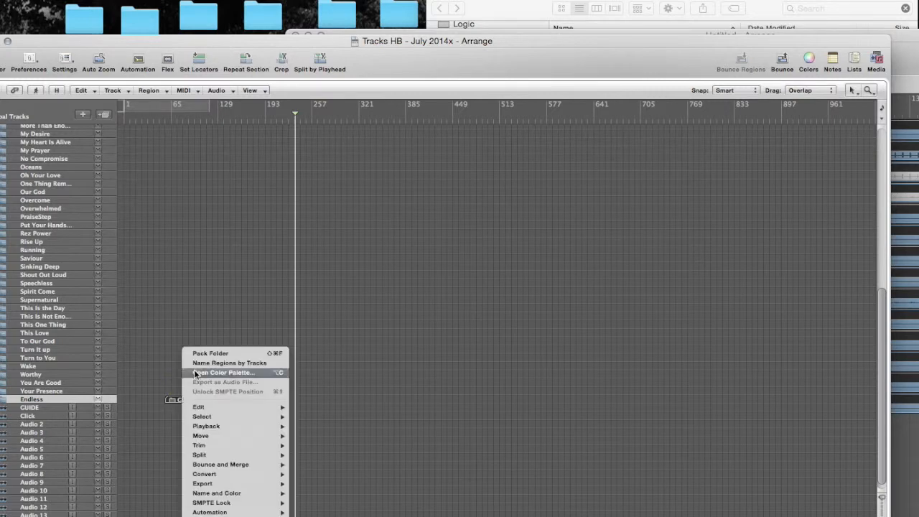
click(170, 404)
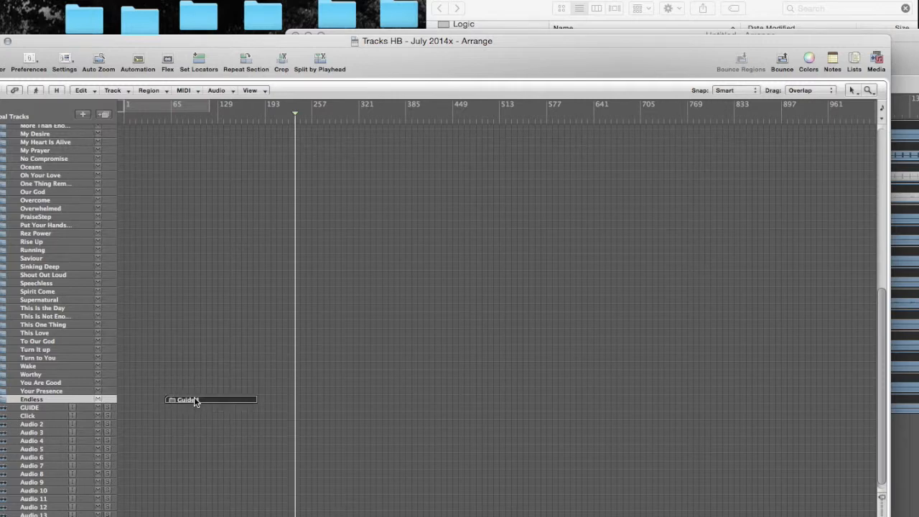
right_click(195, 402)
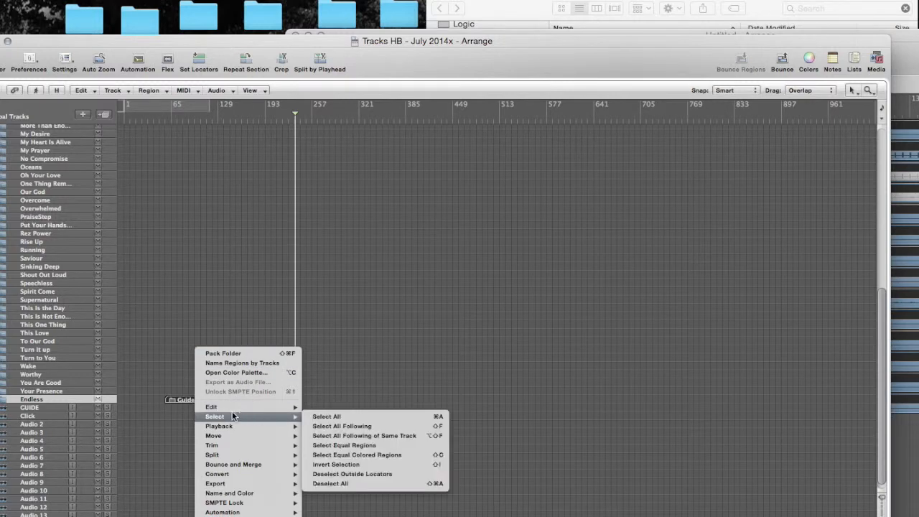
mouse_move(217, 474)
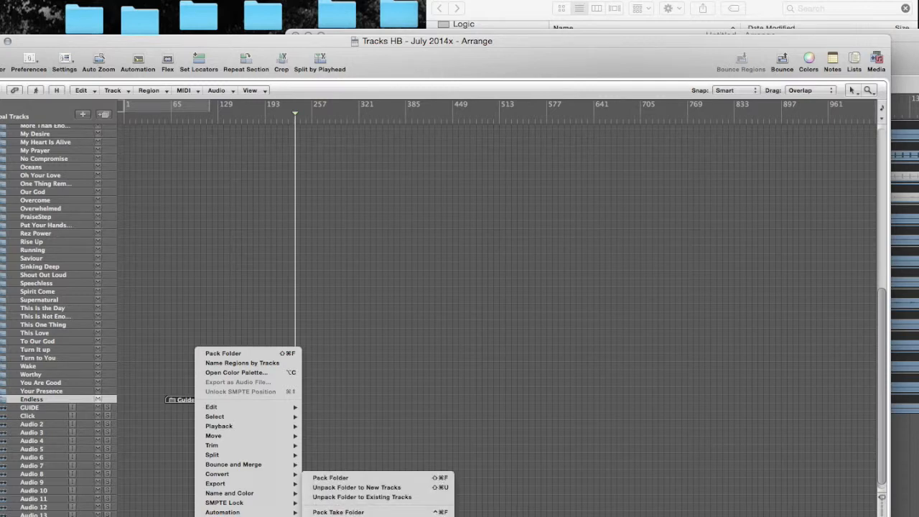
click(346, 499)
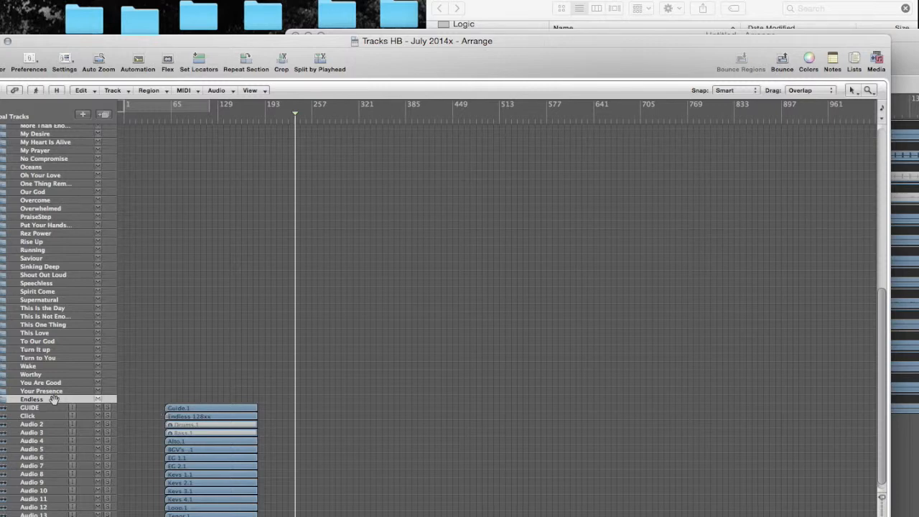
key(super+BackSpace)
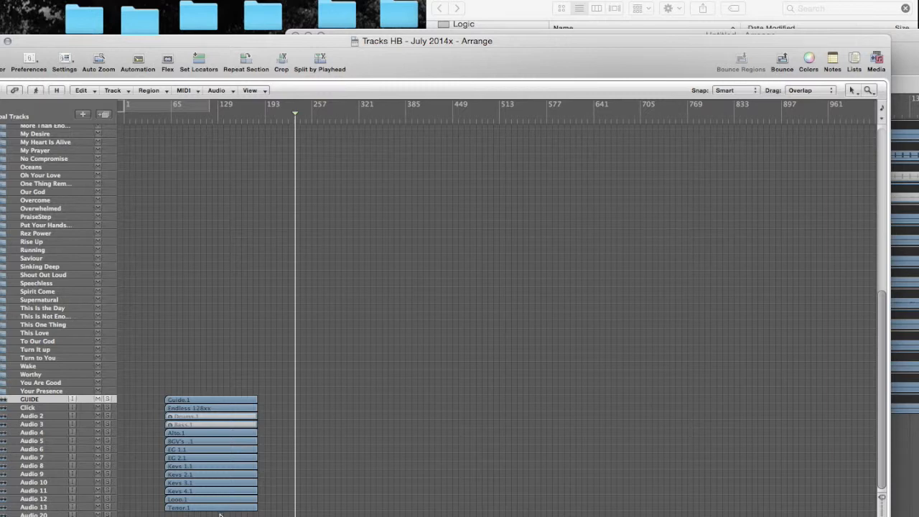
Select all the unpacked song regions, from Guide.1 to Tenor.1, and turn on Hyper Draw for Volume on them.
click(178, 388)
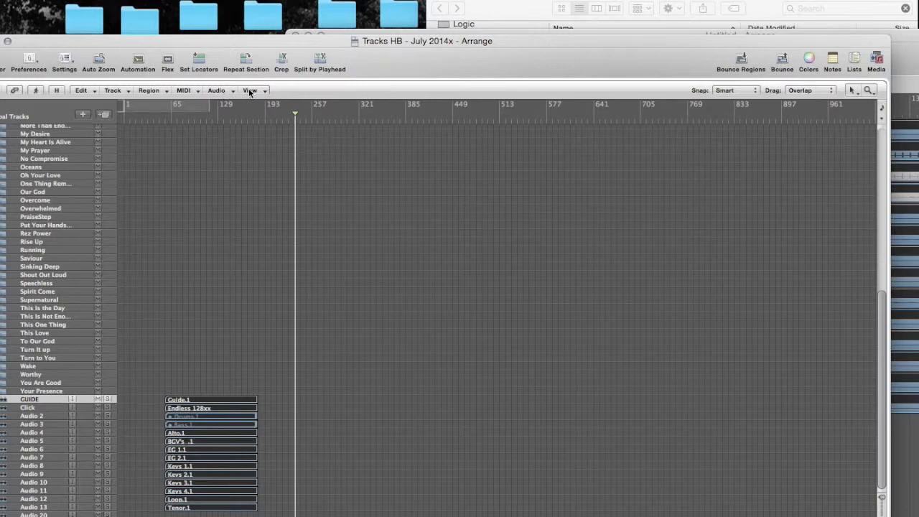
click(250, 91)
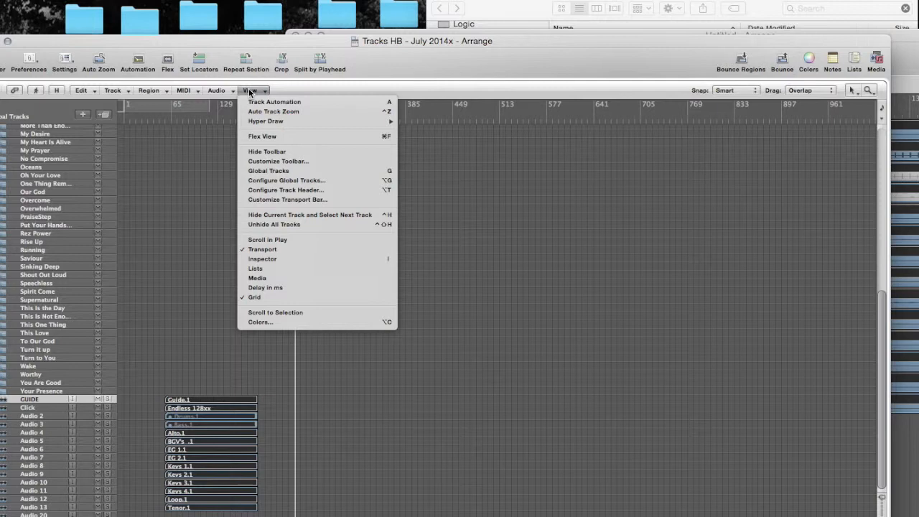
mouse_move(336, 120)
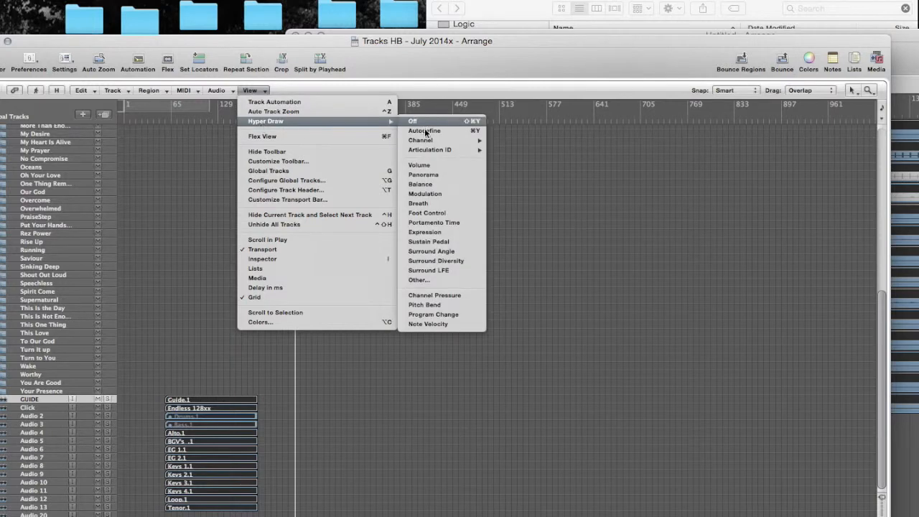
click(430, 164)
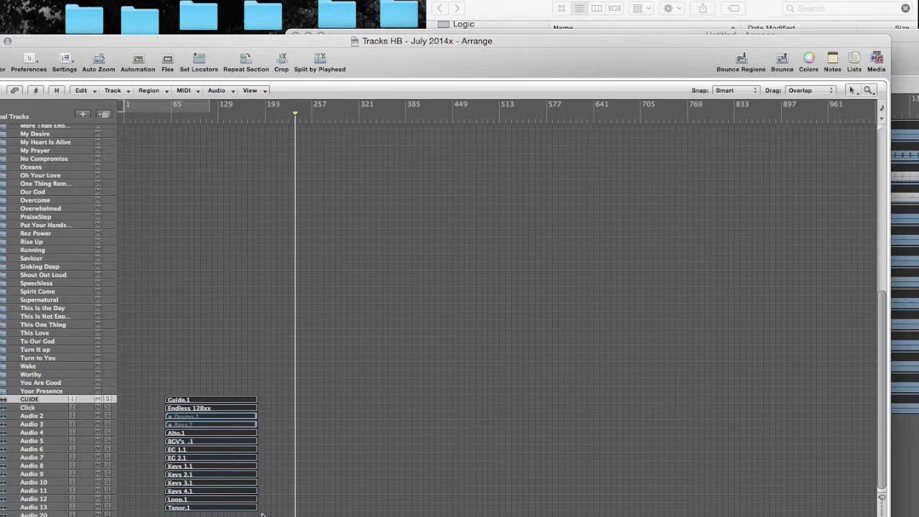
Add a 0.0 dB volume point near bar 57 on both the Guide.1 and Endless 128xx regions.
drag(275, 515, 166, 372)
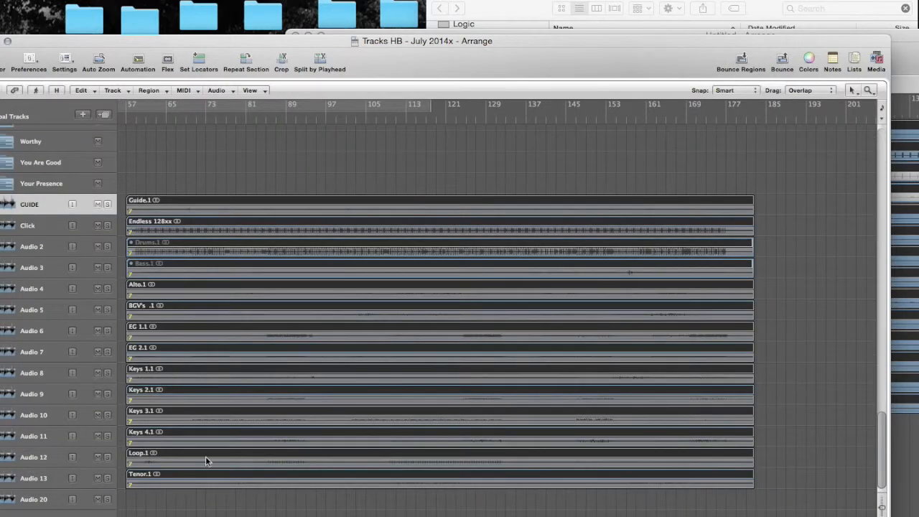
drag(204, 490, 160, 196)
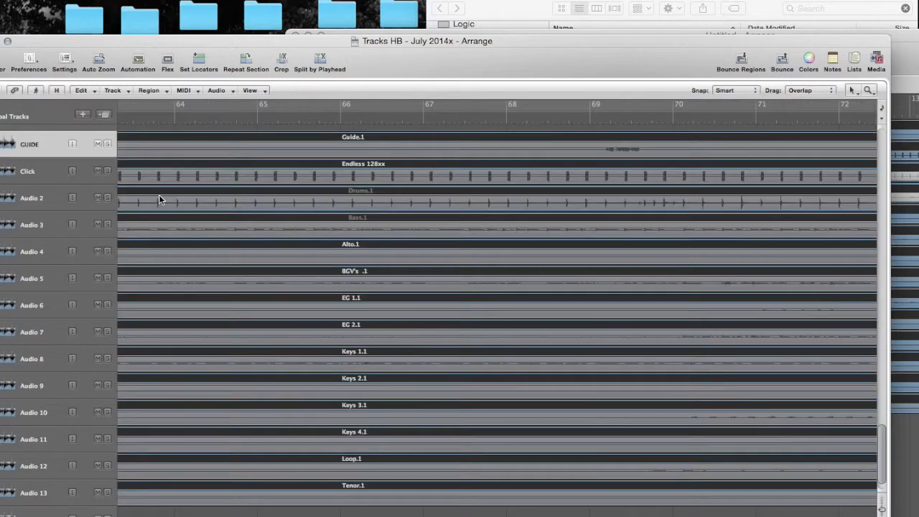
scroll(220, 240, left, 10)
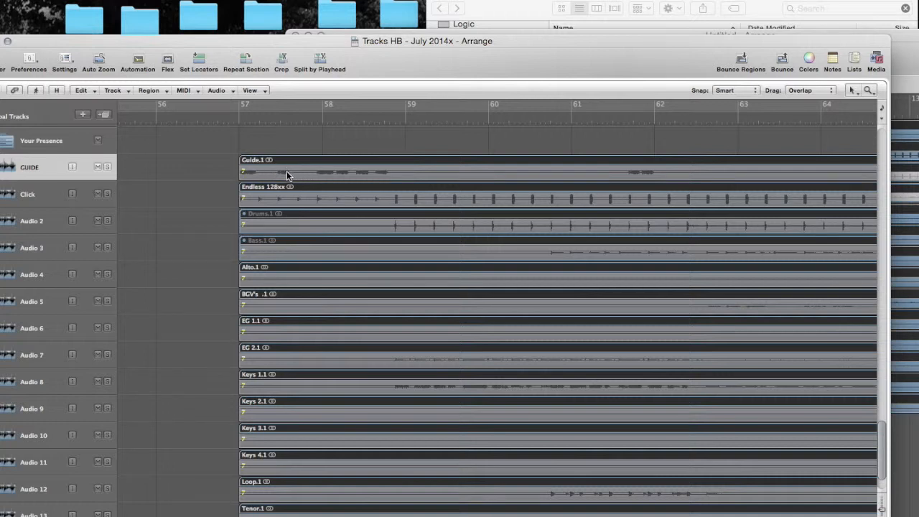
click(260, 172)
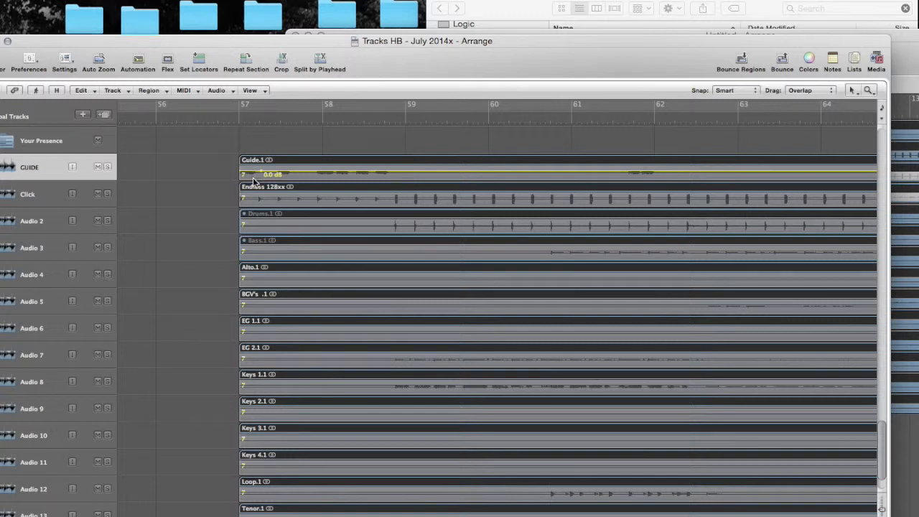
click(255, 201)
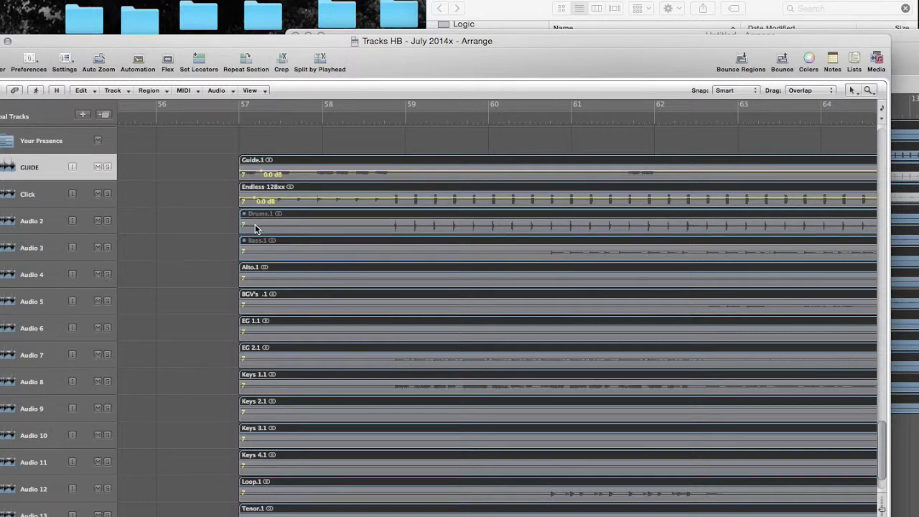
Add a -3.5 dB volume point near the start of Drums.1 and pull the region's volume line down to -∞ dB.
click(255, 226)
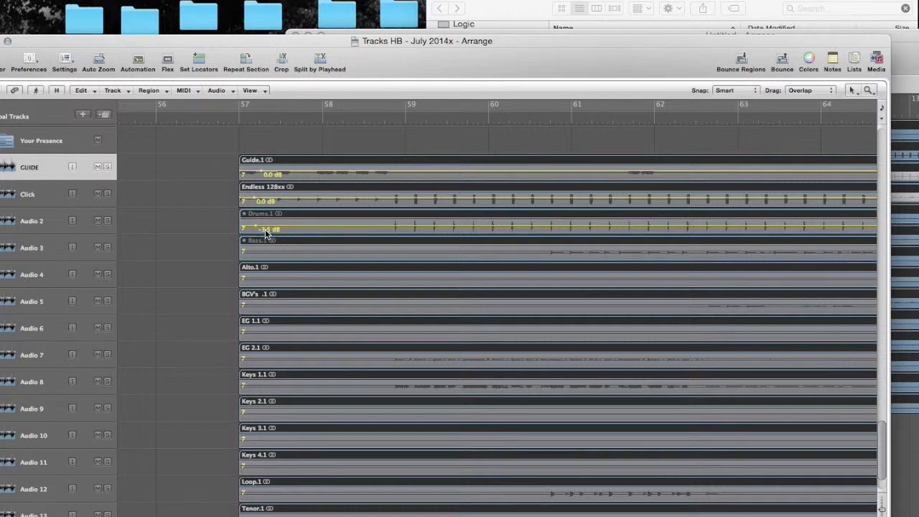
click(266, 231)
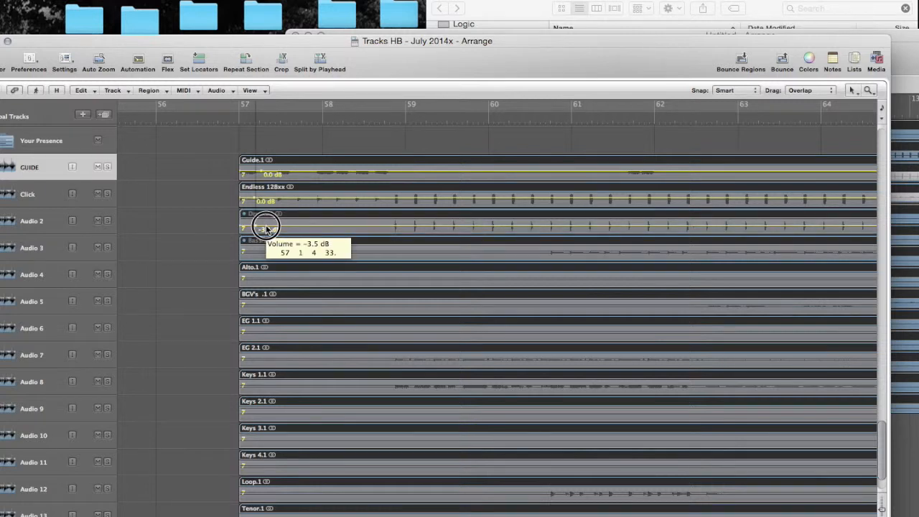
mouse_move(267, 230)
mouse_down()
mouse_move(281, 228)
mouse_move(259, 230)
mouse_move(267, 227)
mouse_up()
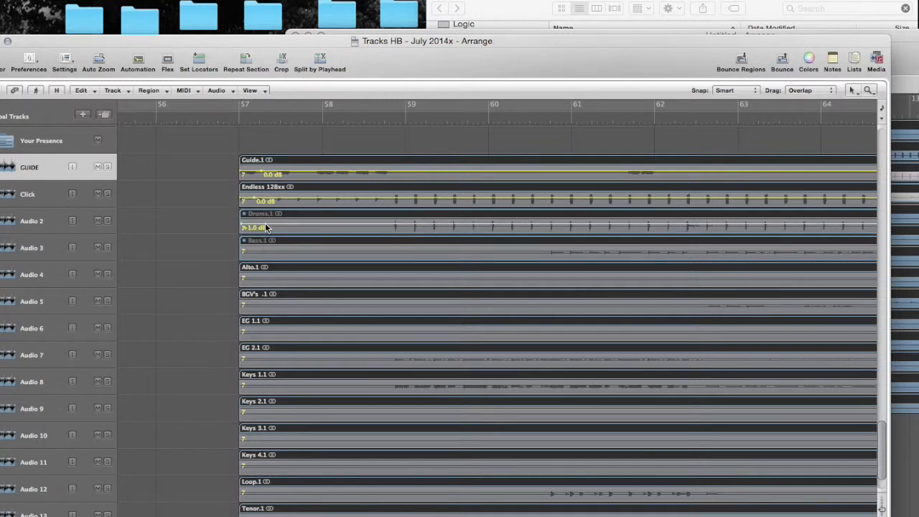
drag(266, 224, 271, 276)
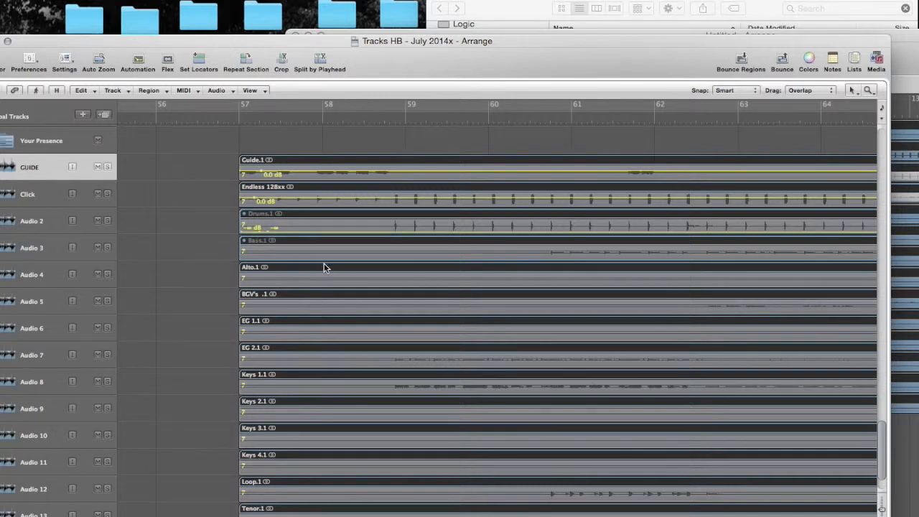
Delete the -∞ dB volume points from the Drums.1 region.
drag(324, 267, 213, 167)
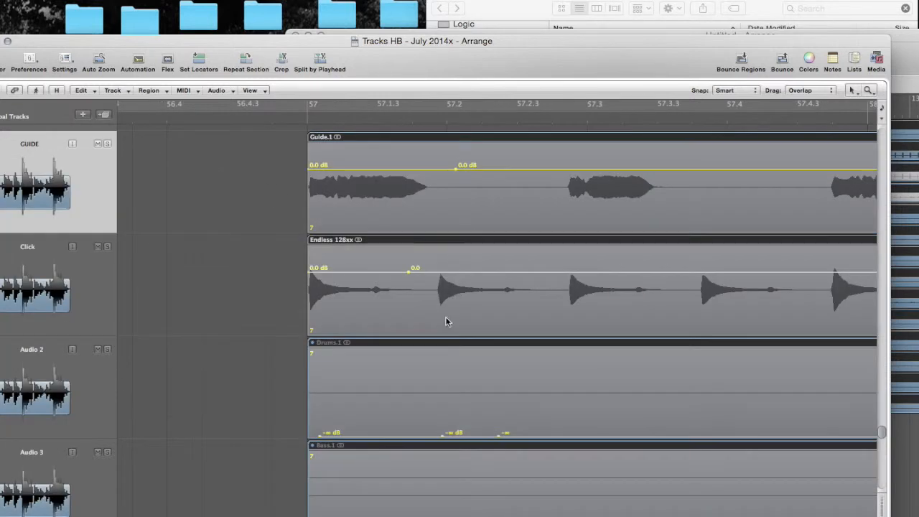
scroll(447, 319, down, 1)
scroll(447, 319, down, 3)
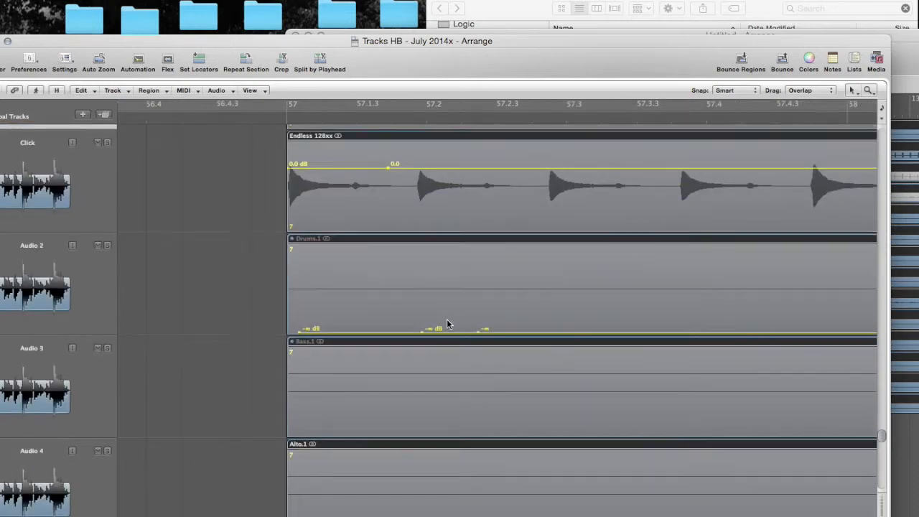
click(362, 334)
click(363, 333)
click(423, 332)
double_click(481, 330)
click(299, 334)
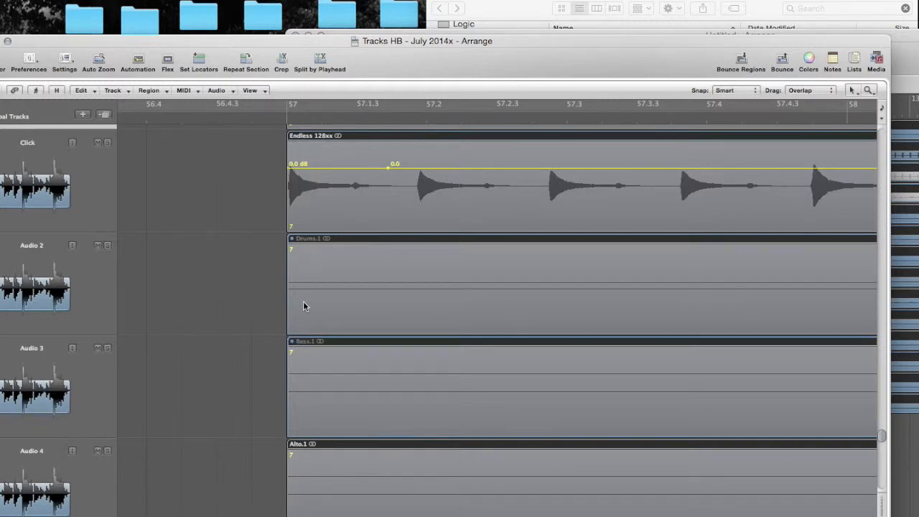
Add a volume point near the start of Drums.1 and lower the region's volume line to -5.2 dB.
click(321, 284)
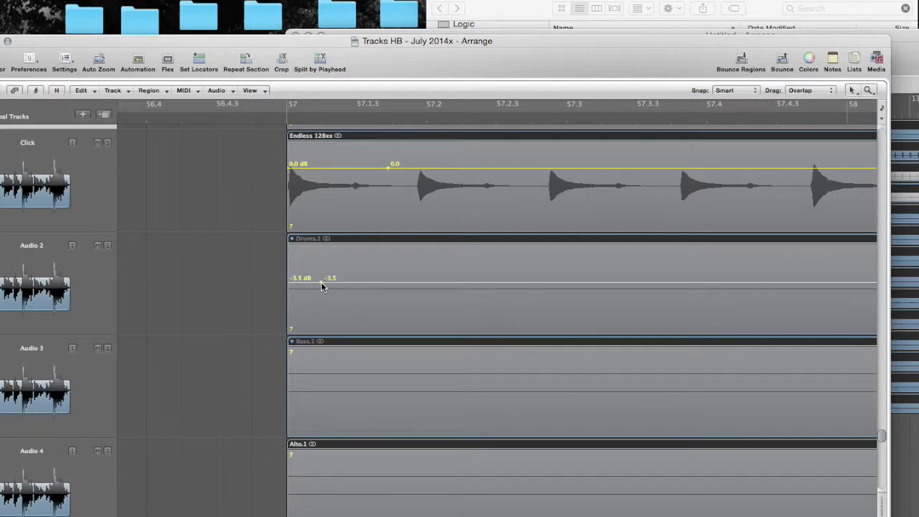
click(320, 284)
drag(318, 284, 318, 286)
scroll(318, 287, left, 3)
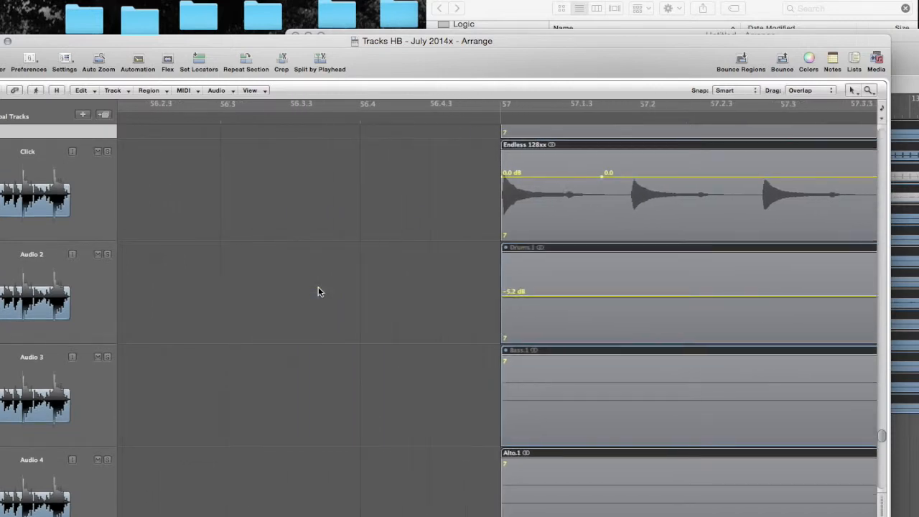
Select the Audio 2 track, open the mixer and set Audio 2's fader to 0.0 dB.
click(81, 318)
scroll(81, 313, left, 10)
drag(117, 49, 185, 20)
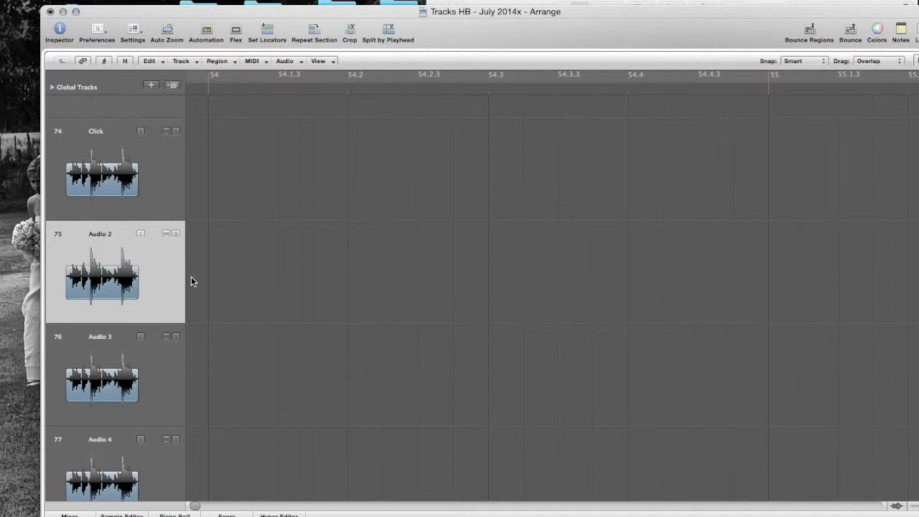
key(z)
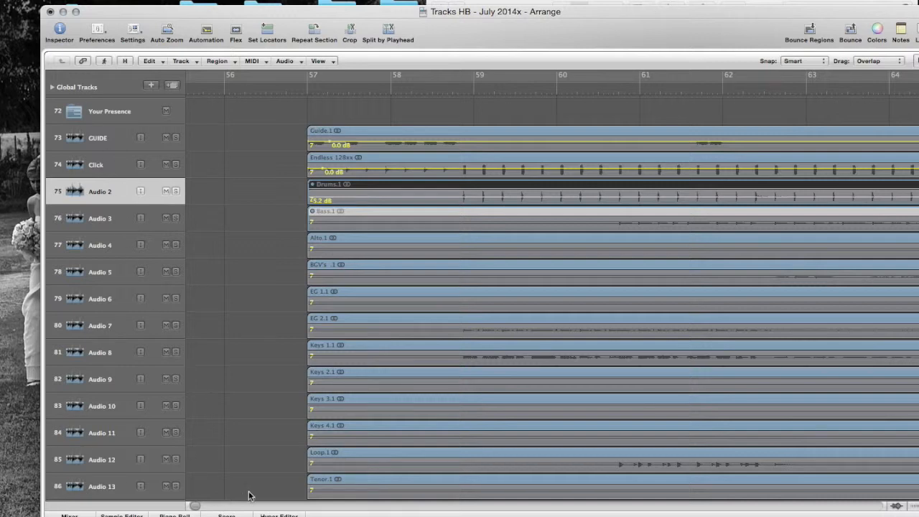
scroll(248, 496, down, 1)
key(x)
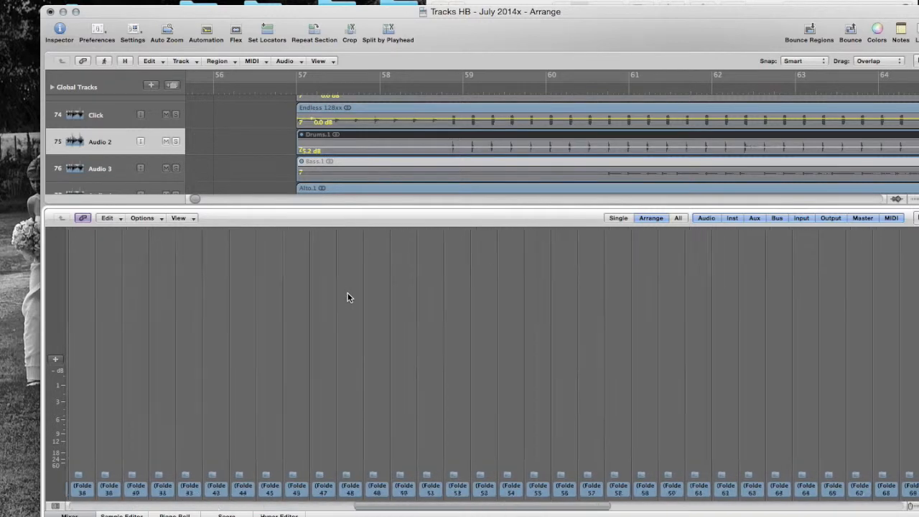
scroll(348, 297, down, 1)
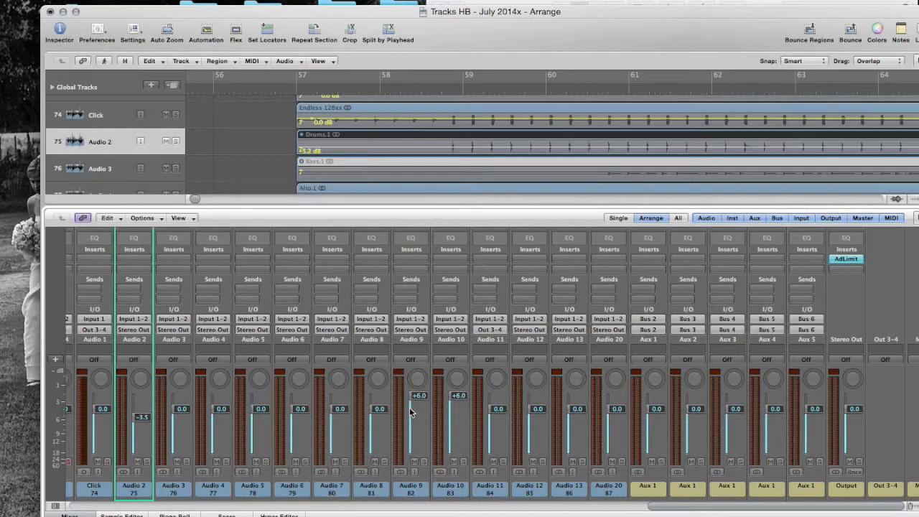
click(134, 422)
drag(133, 422, 137, 403)
Set the Audio 9 and Audio 10 faders to 0.0 dB and close the mixer.
drag(415, 398, 411, 439)
click(410, 417)
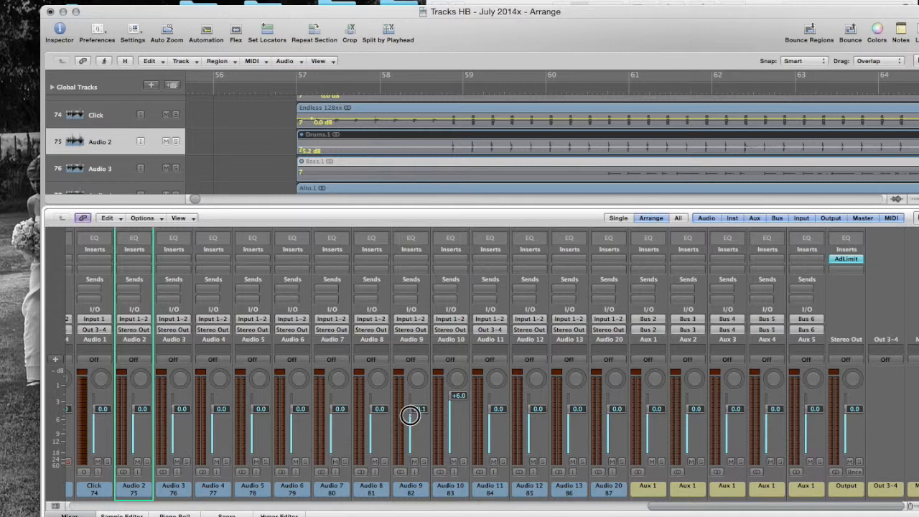
drag(410, 415, 450, 437)
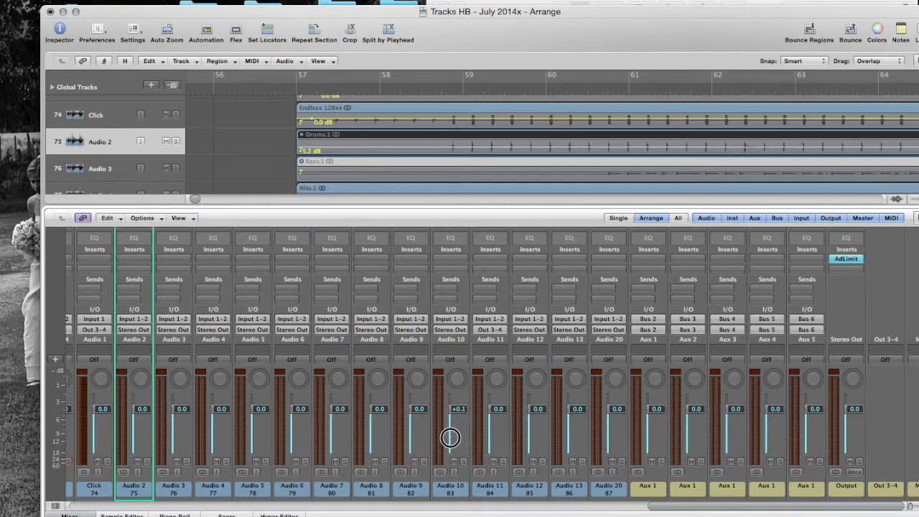
drag(451, 437, 450, 438)
scroll(359, 403, left, 10)
scroll(359, 402, right, 1)
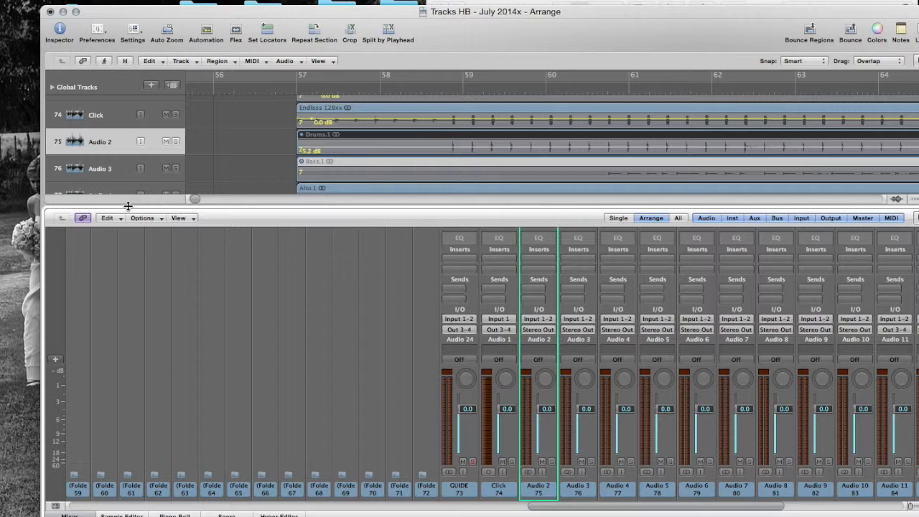
key(x)
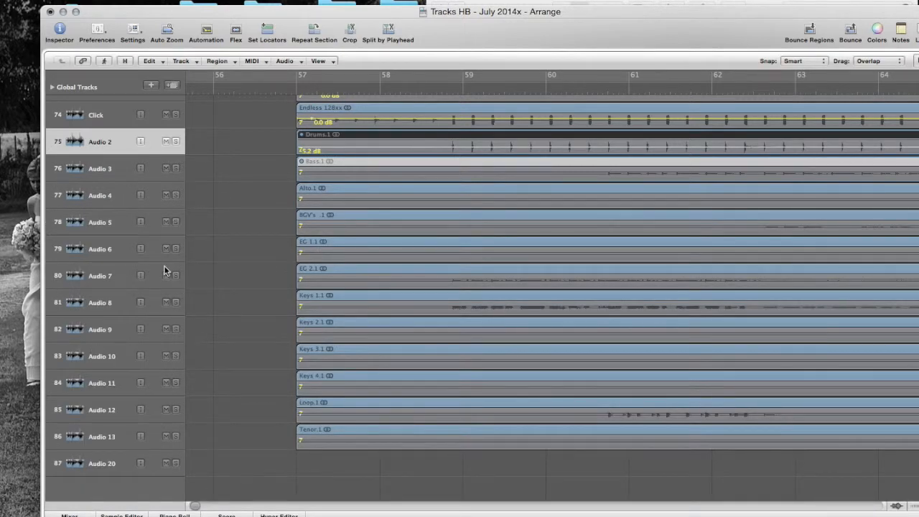
Show the inspector with Audio 4's channel strip, and raise the Drums.1 region's volume line to 0.0 dB.
click(60, 30)
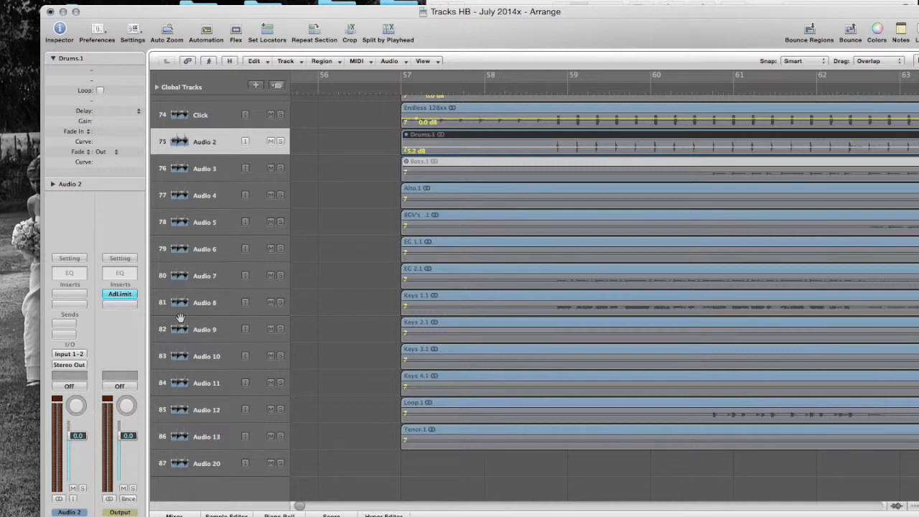
click(207, 194)
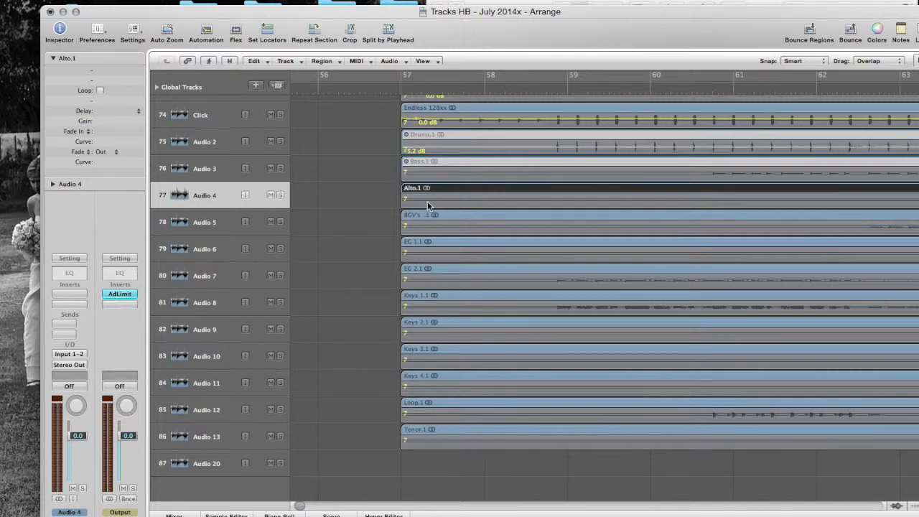
click(380, 108)
drag(379, 108, 484, 261)
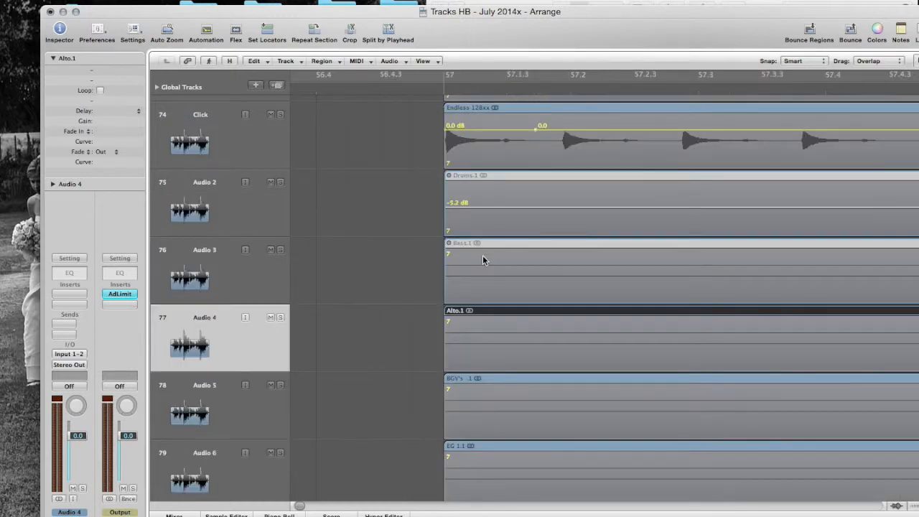
scroll(483, 261, right, 4)
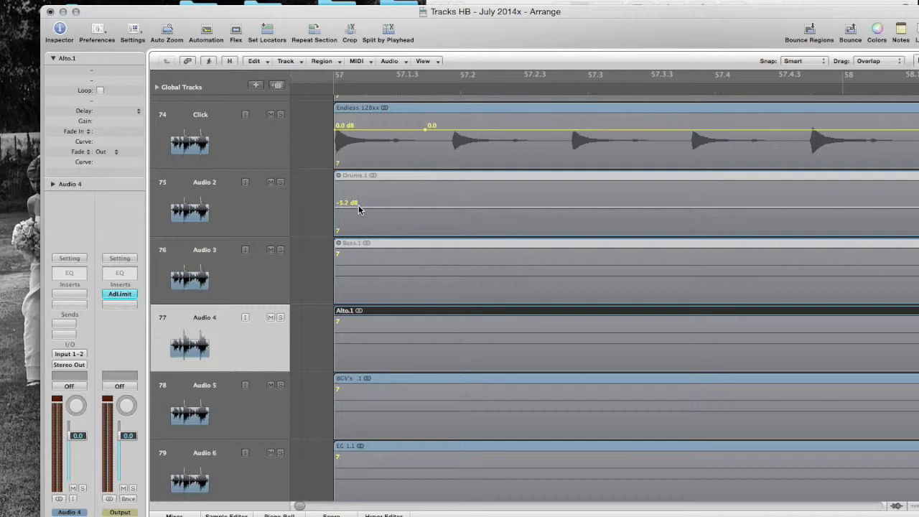
drag(361, 210, 360, 201)
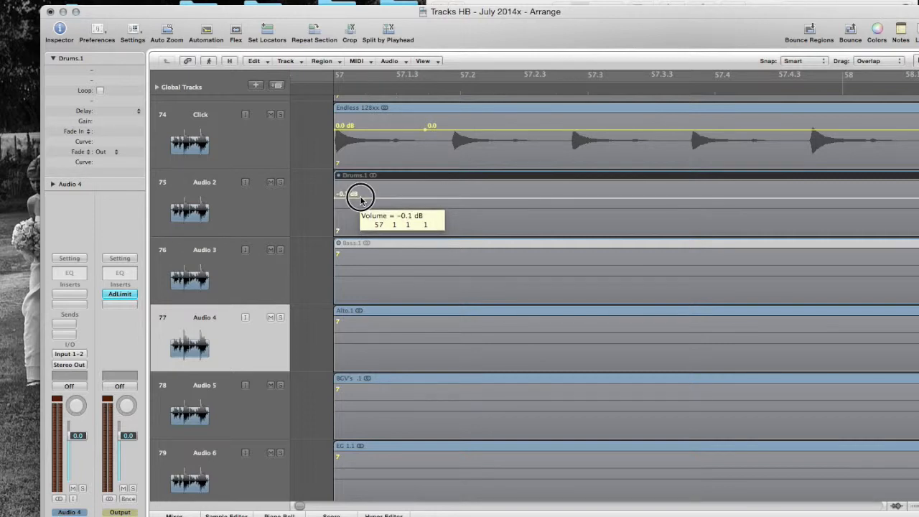
drag(360, 200, 361, 198)
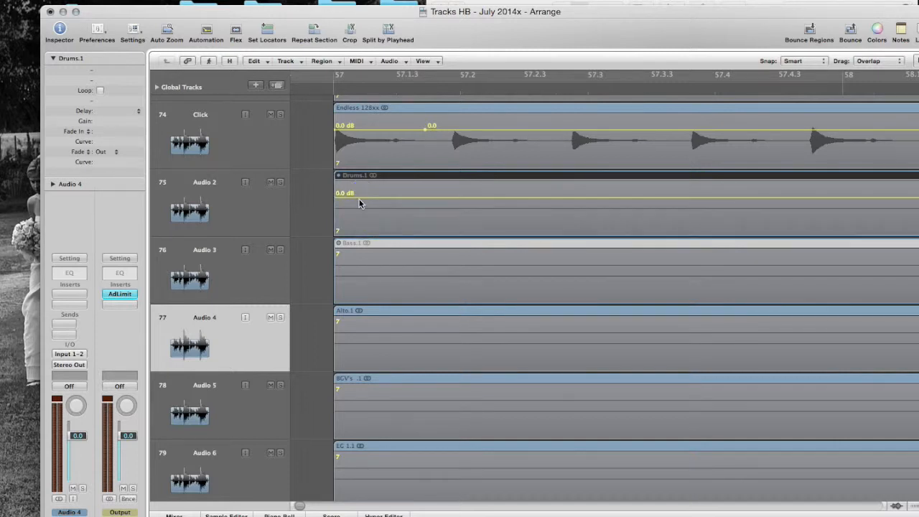
click(359, 197)
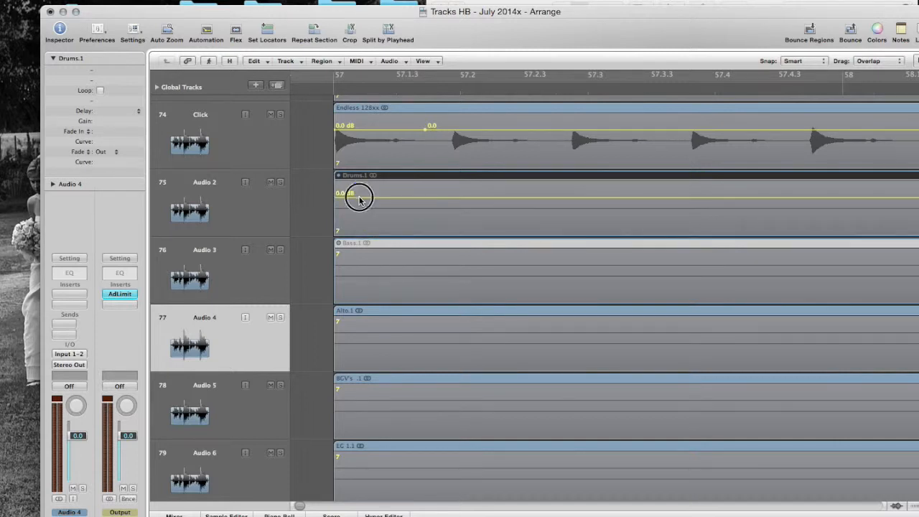
Add a 0.0 dB volume point near the start of the Bass.1 and Alto.1 regions.
click(358, 268)
scroll(390, 310, down, 2)
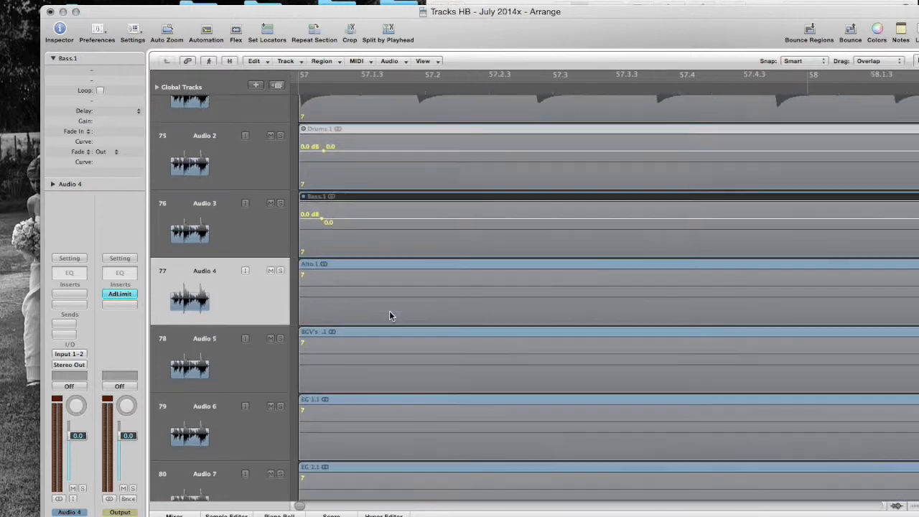
click(324, 286)
scroll(321, 287, down, 2)
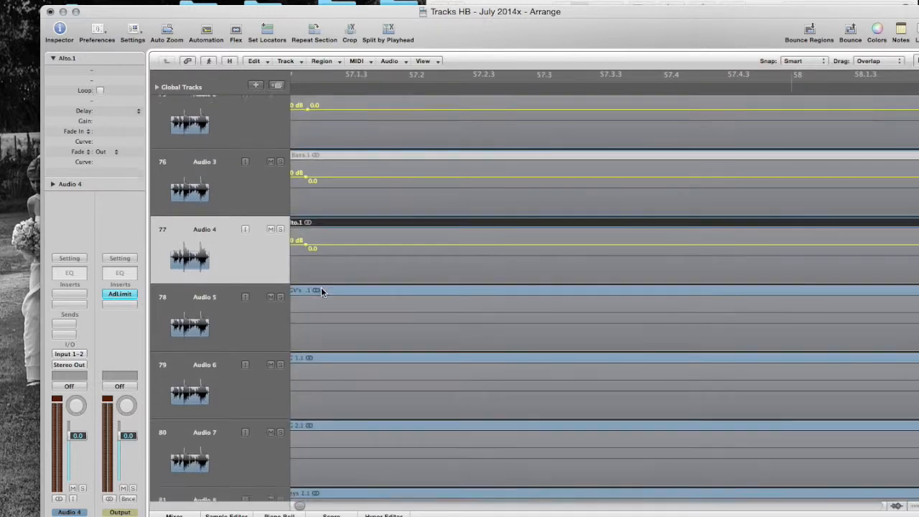
Add a 0.0 dB volume point near the start of the BGV's .1, EG 1.1 and EG 2.1 regions.
scroll(321, 287, down, 1)
click(353, 254)
scroll(353, 260, down, 1)
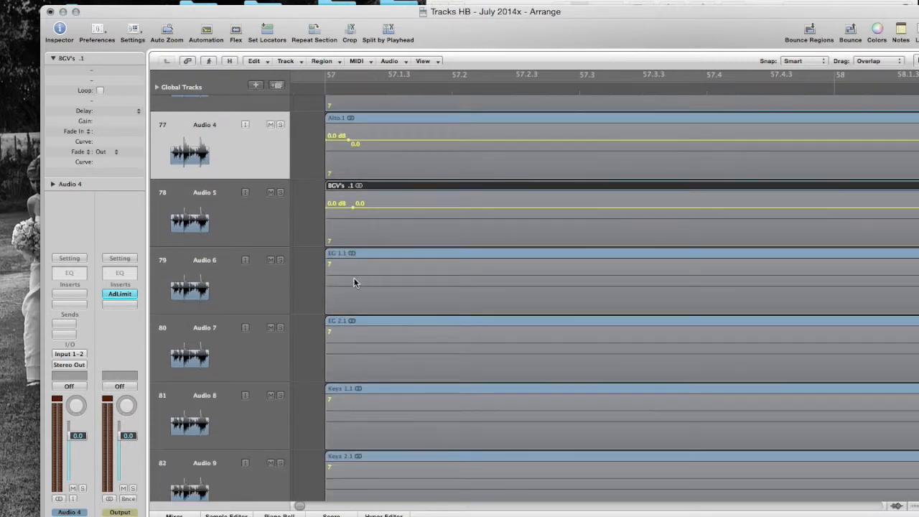
click(353, 276)
scroll(354, 277, down, 1)
click(339, 268)
Add a 0.0 dB volume point near the start of the Keys 1.1, Keys 2.1, Keys 3.1 and Keys 4.1 regions.
scroll(340, 271, down, 1)
click(322, 259)
scroll(322, 260, down, 1)
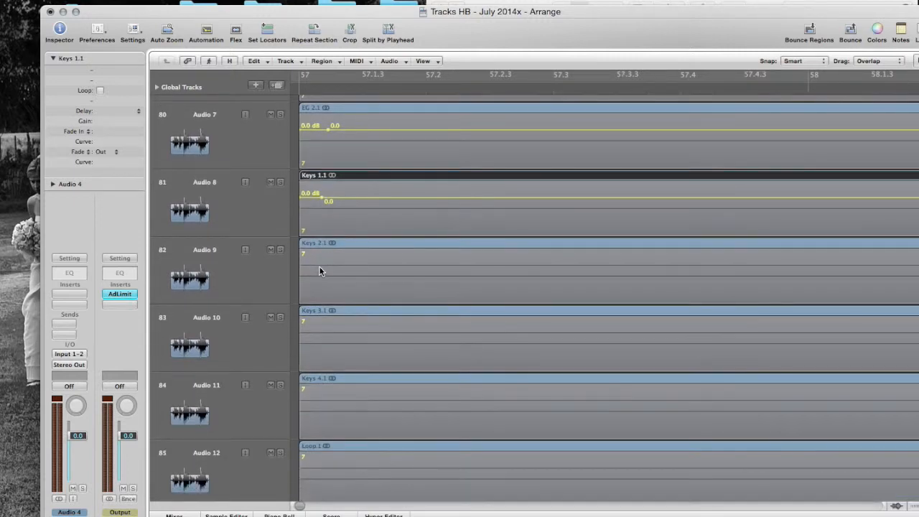
click(319, 266)
click(320, 336)
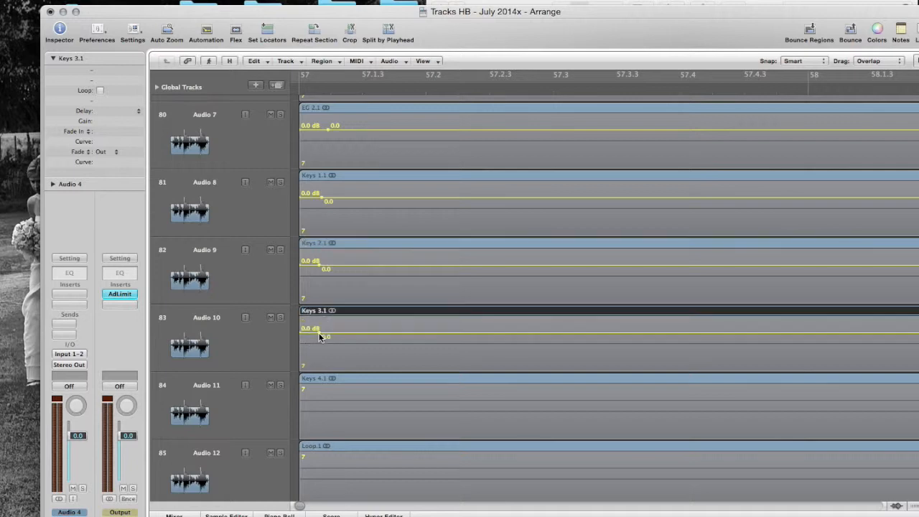
scroll(321, 337, down, 1)
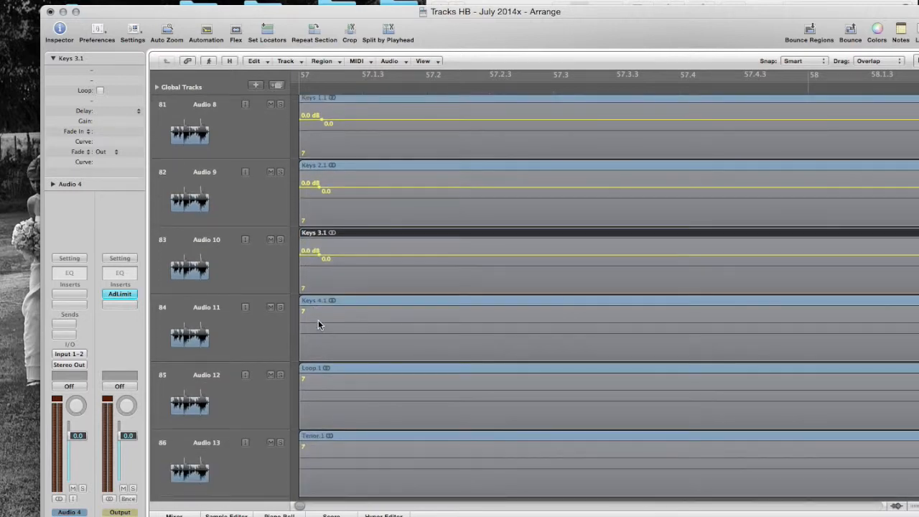
click(319, 325)
Add a 0.0 dB volume point near the start of the Loop.1 and Tenor.1 regions.
scroll(319, 325, down, 1)
scroll(318, 321, down, 1)
scroll(323, 309, left, 1)
click(337, 286)
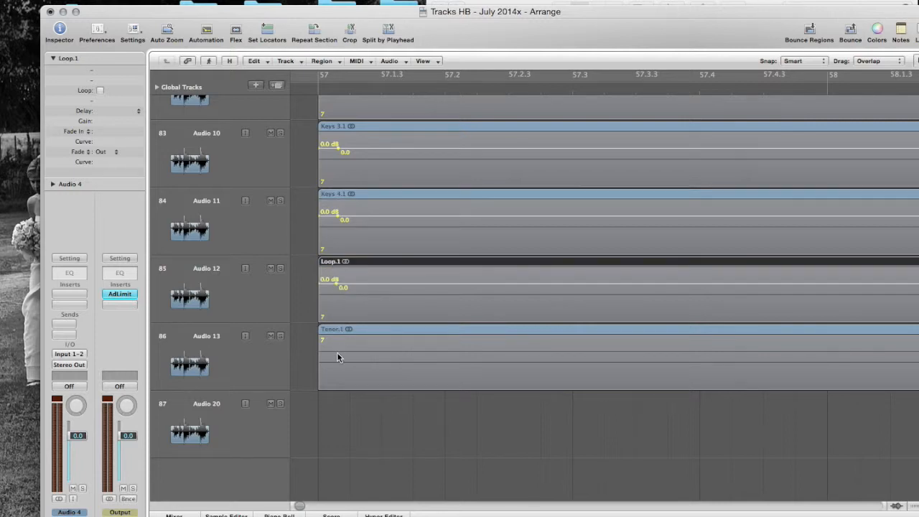
click(337, 357)
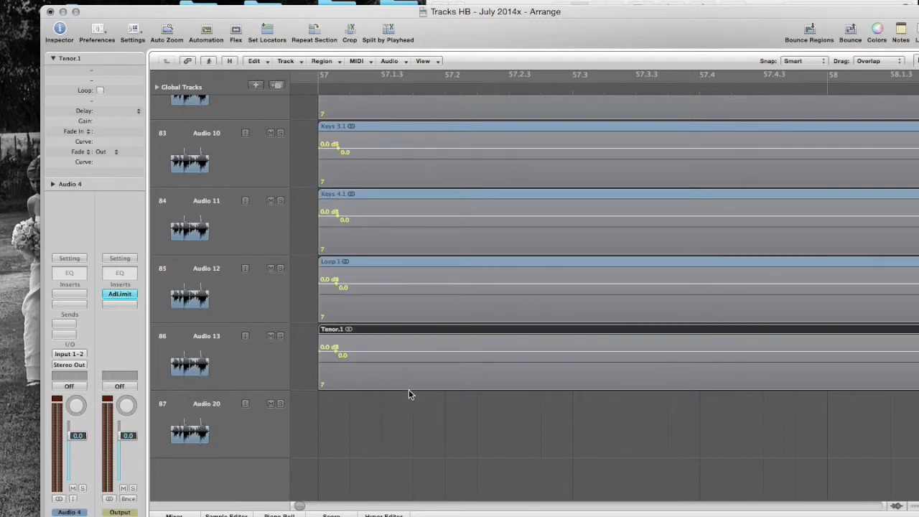
Raise the BGV's .1 region's volume line to +0.2 dB and bring it back to 0.0 dB.
scroll(440, 360, up, 10)
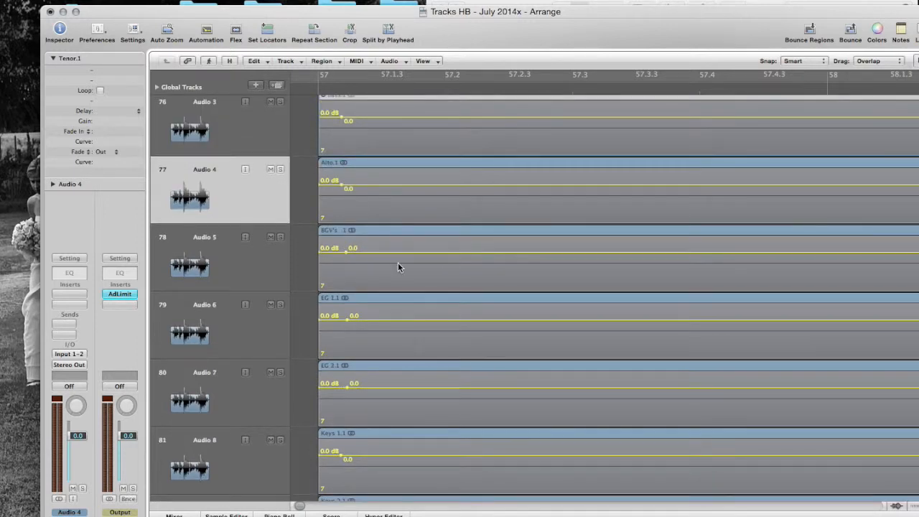
drag(415, 253, 415, 253)
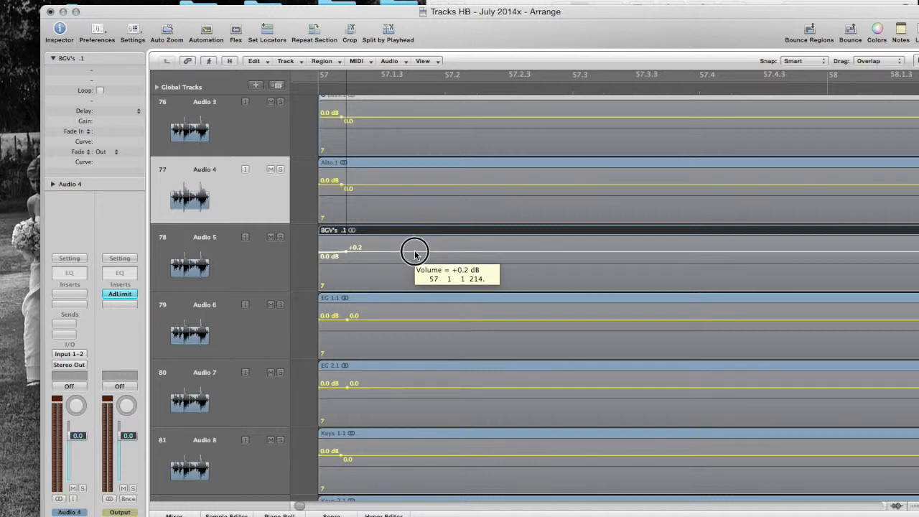
drag(416, 253, 416, 255)
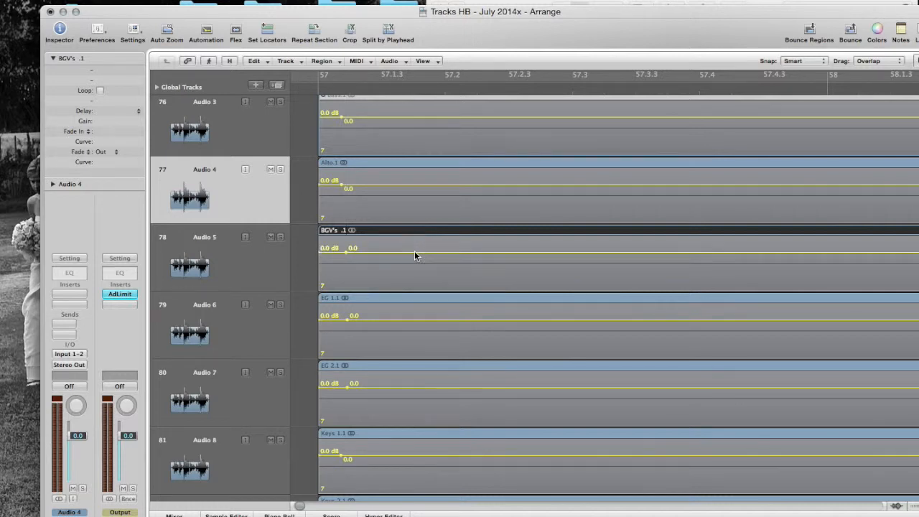
Select all the new song's regions from Guide.1 to Tenor.1 and pack them into a folder.
ctrl+alt+click(302, 219)
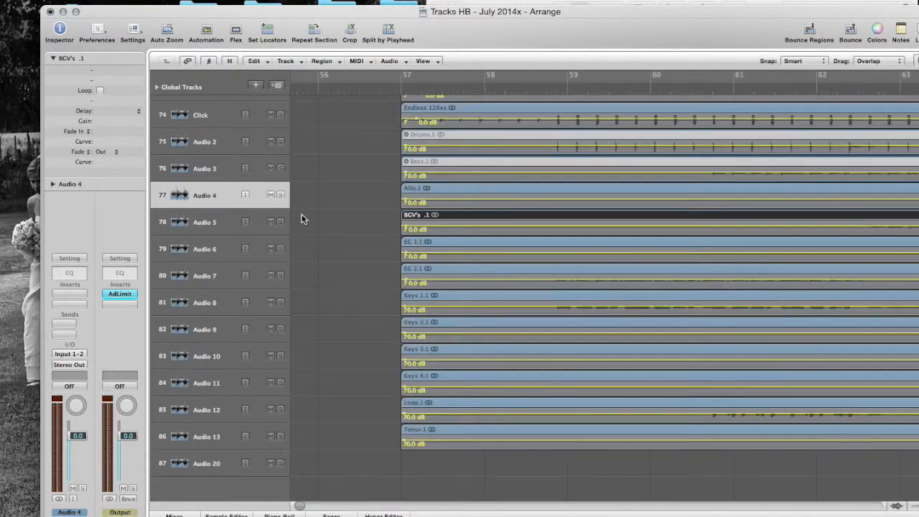
ctrl+alt+click(302, 218)
drag(367, 467, 304, 160)
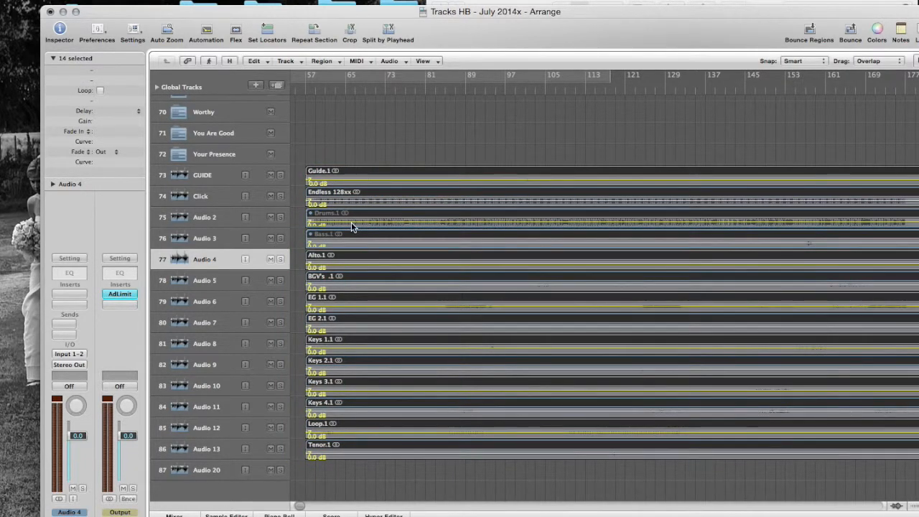
right_click(352, 226)
click(362, 237)
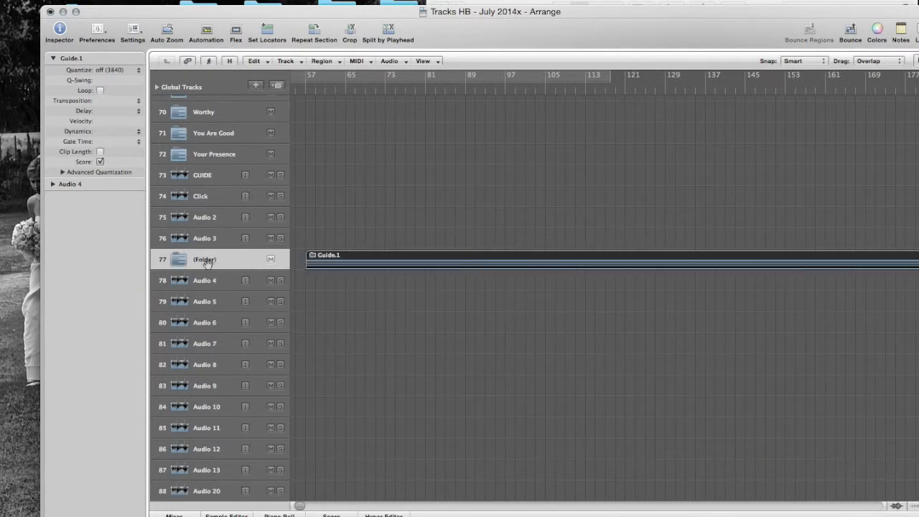
Rename the new folder track as Endless and move it directly below the Endless Praise track.
double_click(205, 260)
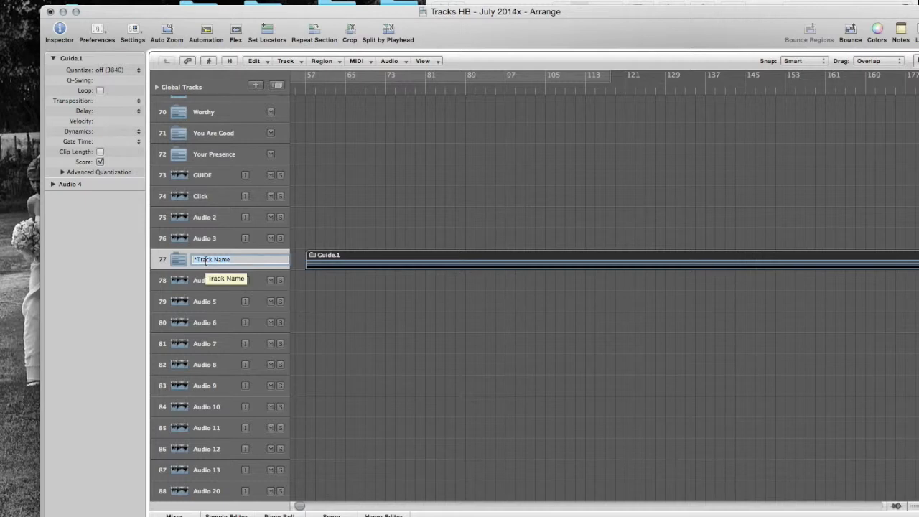
text(Endless)
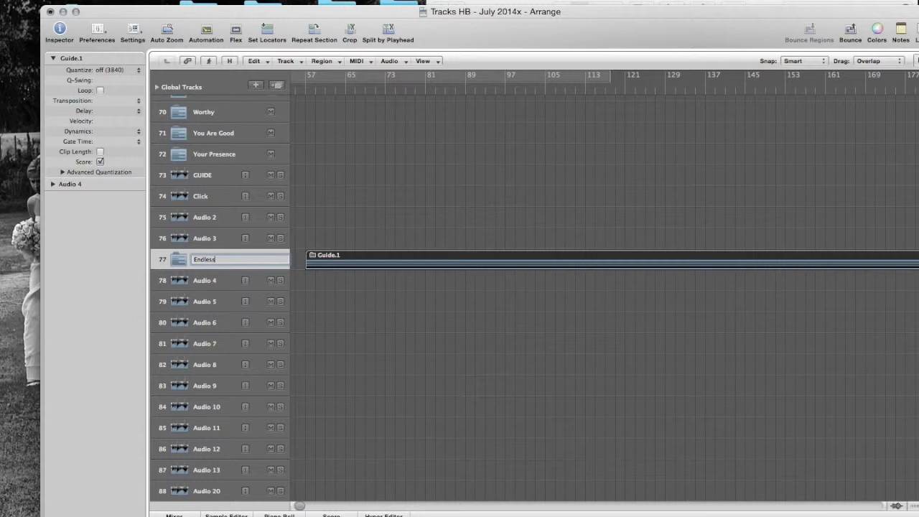
key(Return)
drag(229, 261, 215, 66)
drag(215, 67, 234, 204)
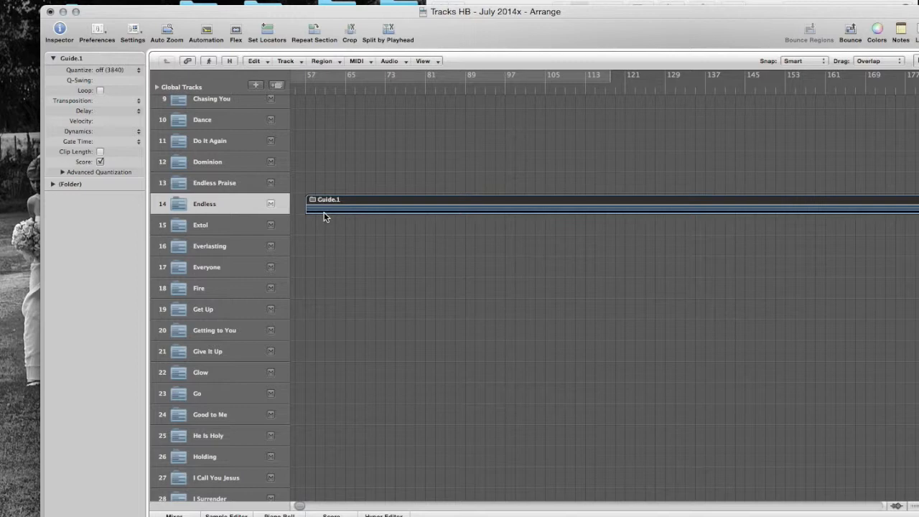
Place the playhead at about bar 65 and move the Endless track's Guide.1 folder region to start there.
key(z)
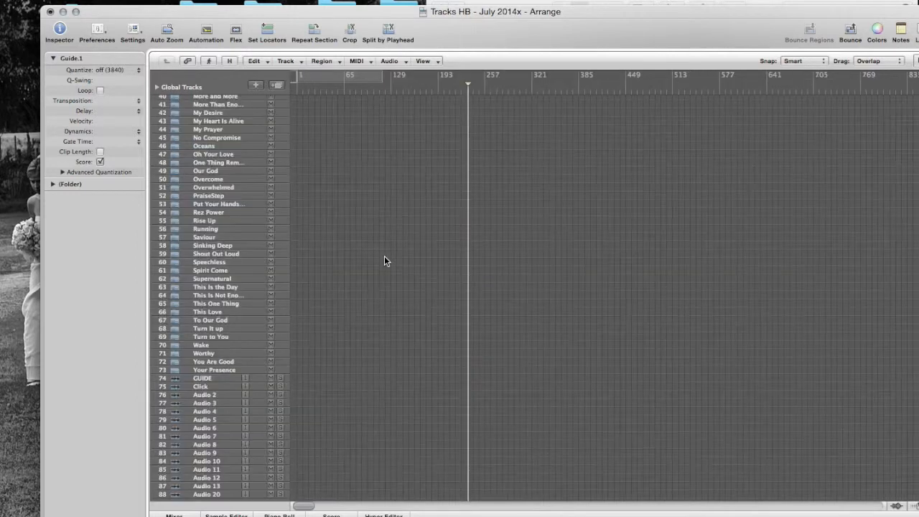
scroll(385, 258, up, 10)
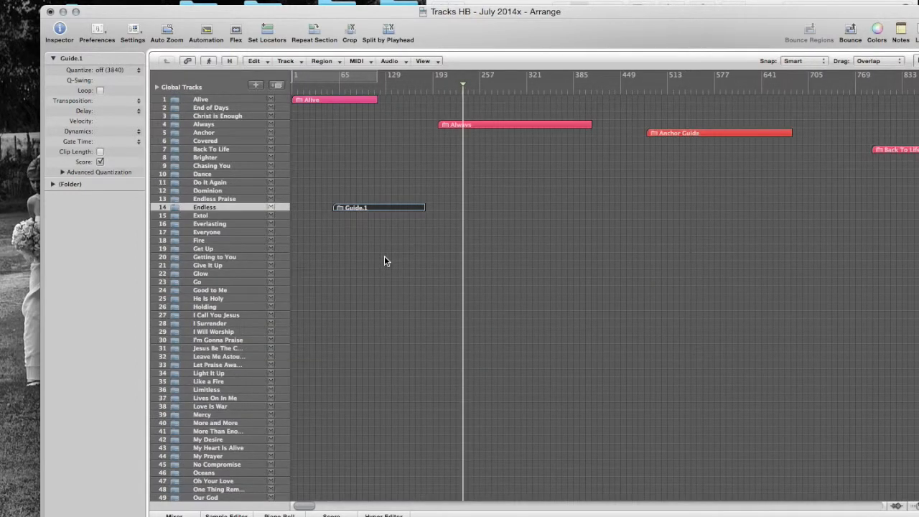
click(339, 90)
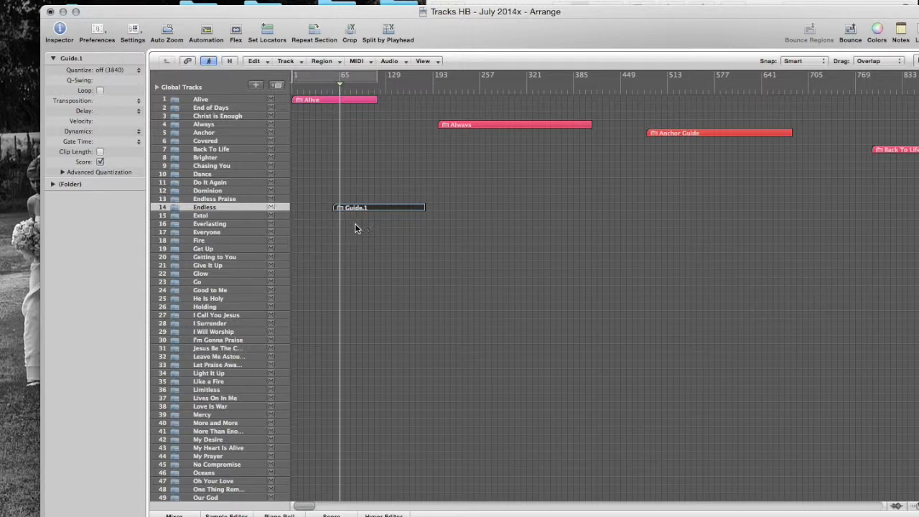
mouse_move(360, 210)
mouse_down()
mouse_move(353, 206)
mouse_move(421, 203)
mouse_move(361, 206)
mouse_up()
Name the Guide.1 folder region after its track, Endless.
click(322, 62)
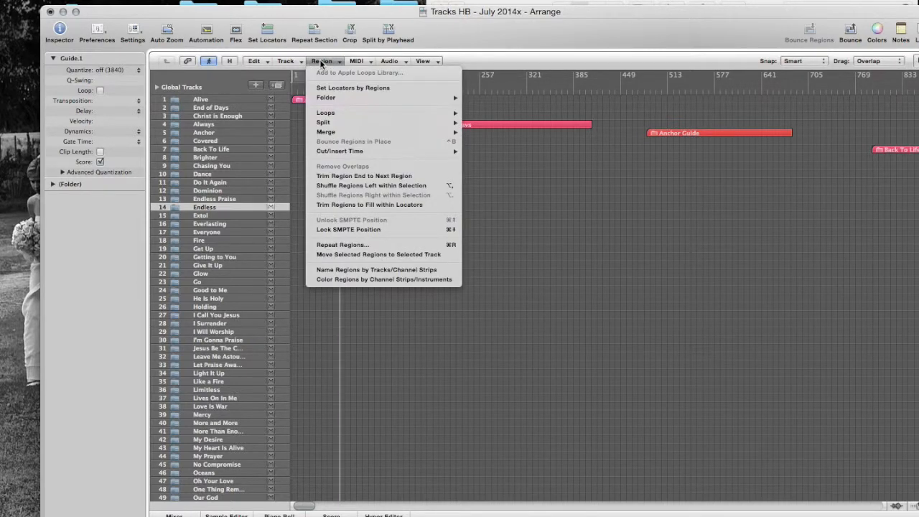
click(294, 65)
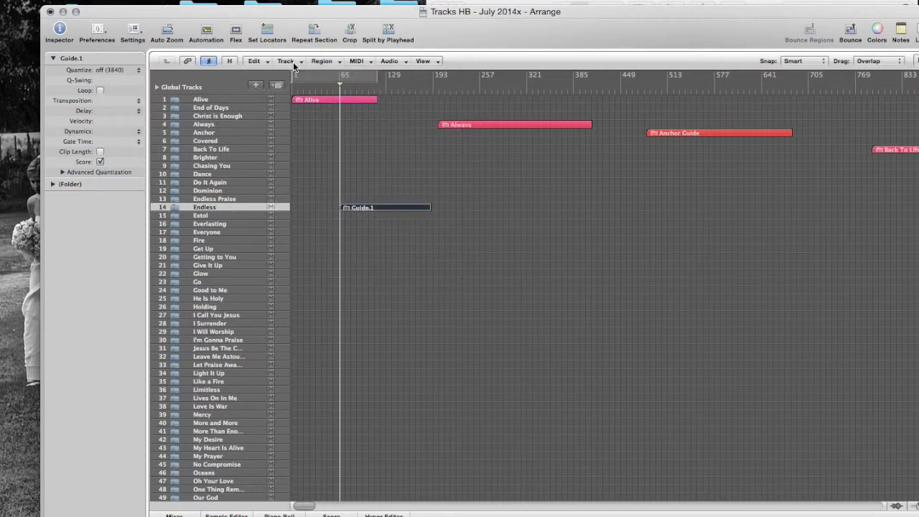
click(294, 66)
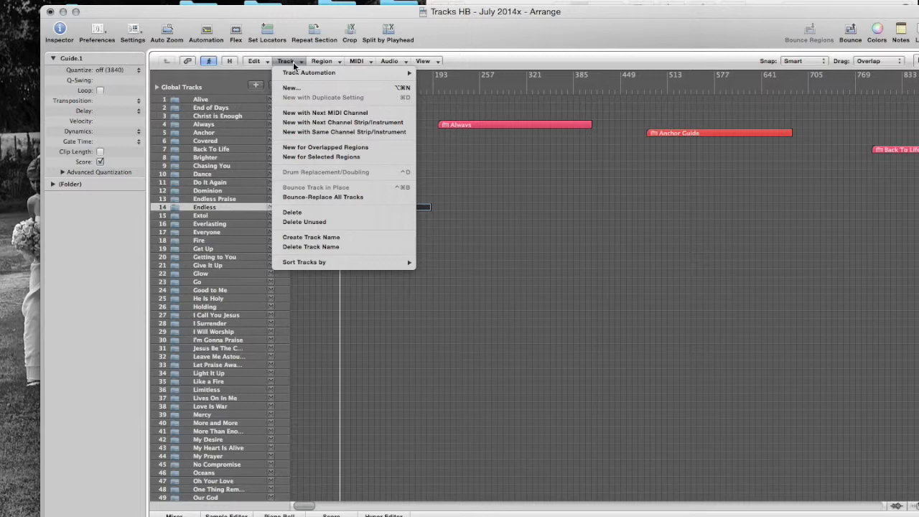
click(260, 65)
click(260, 64)
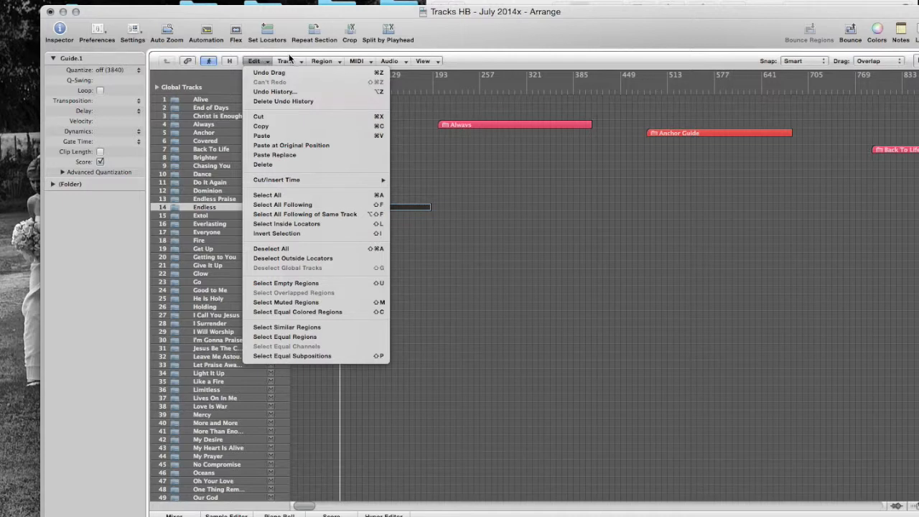
click(319, 62)
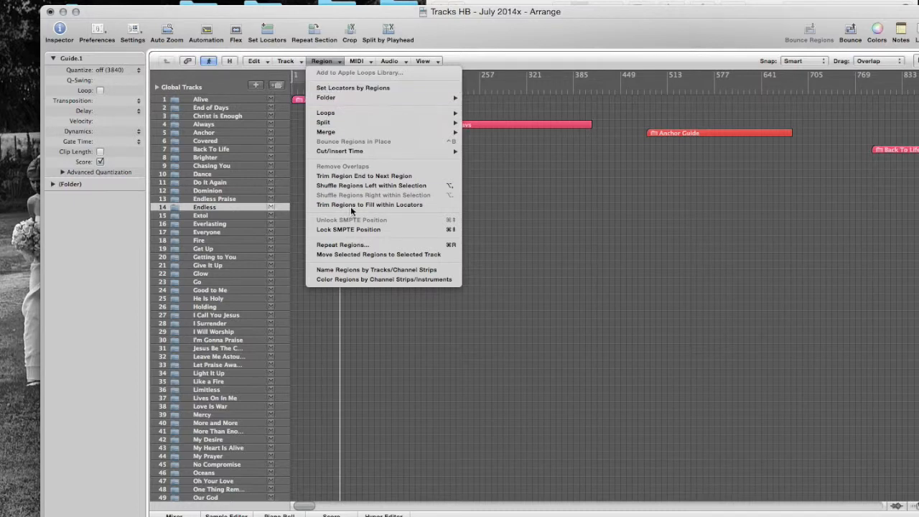
click(361, 273)
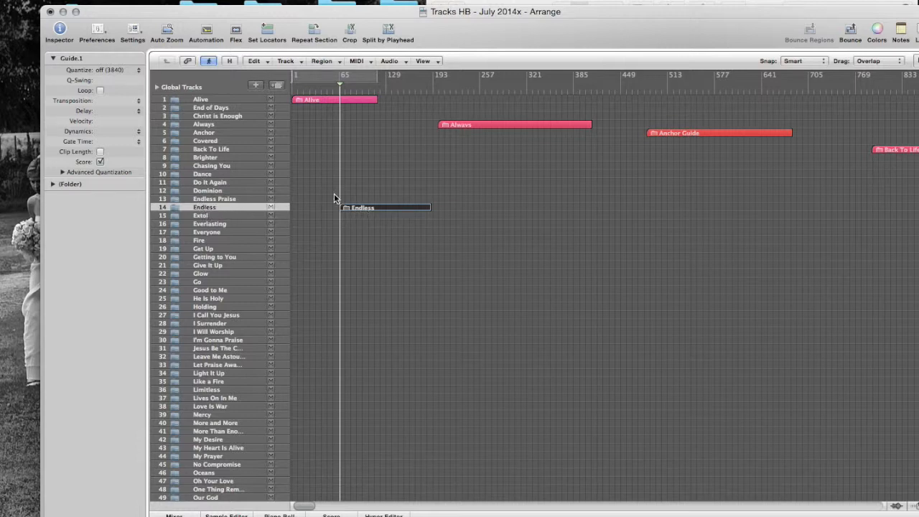
Try to move the Endless folder region along its track beyond bar 833.
drag(358, 209, 905, 206)
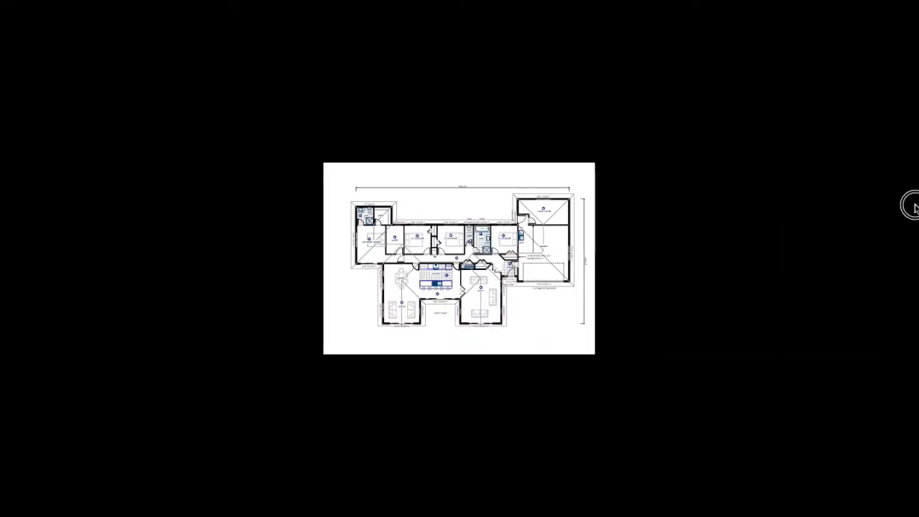
mouse_move(4, 281)
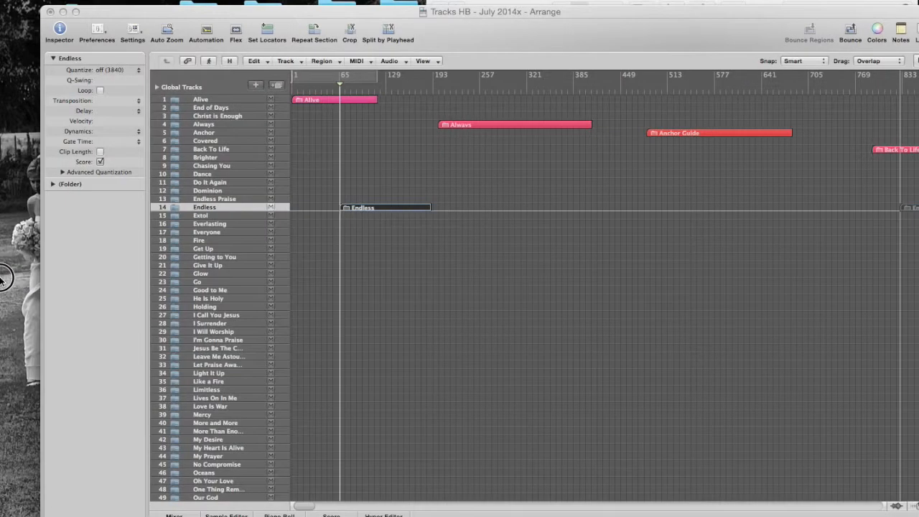
drag(388, 207, 917, 205)
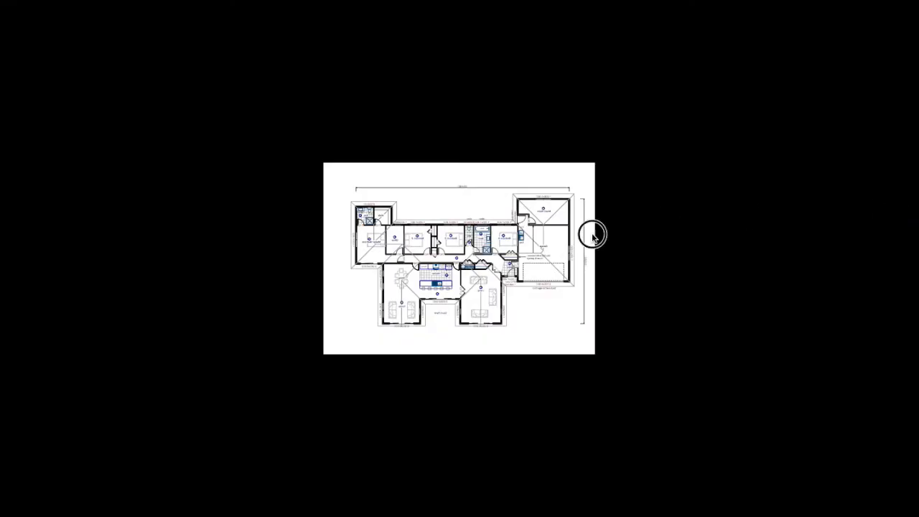
mouse_move(25, 246)
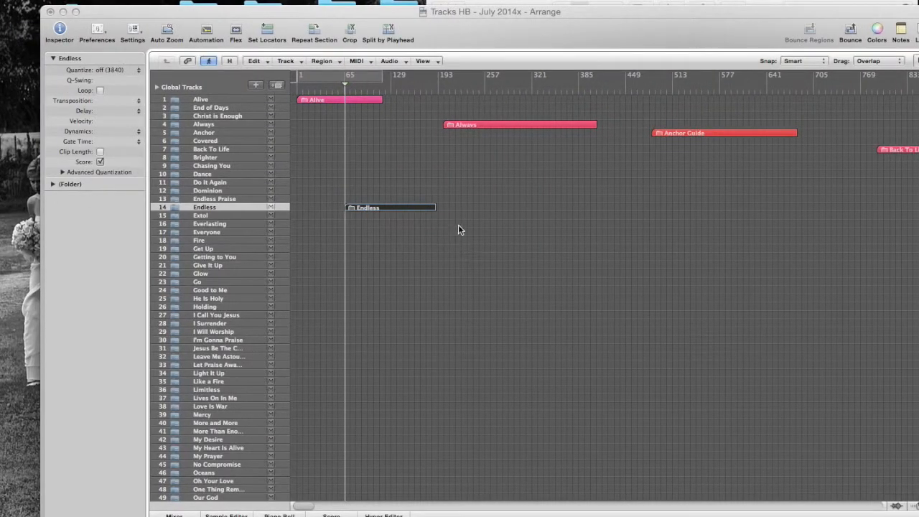
Reposition the project window and move the Endless folder region to about bar 3590, after the Endless Praise region.
scroll(536, 212, right, 20)
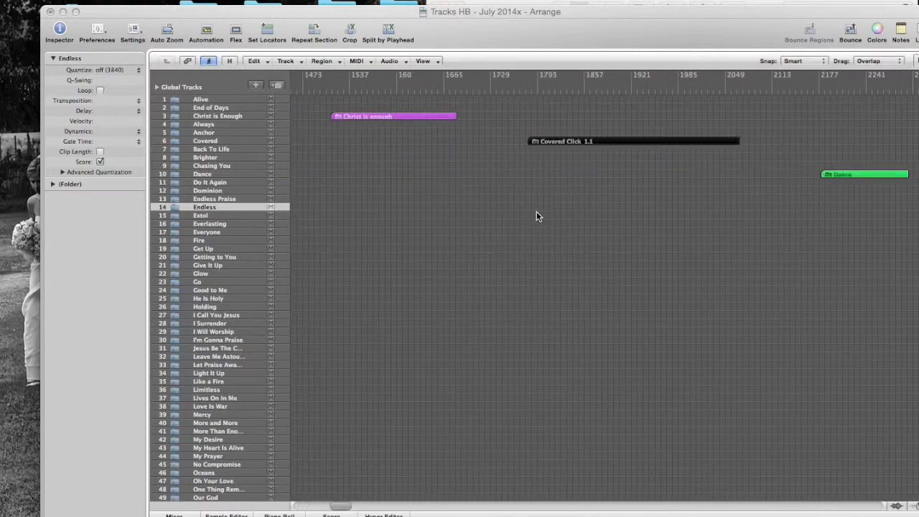
scroll(537, 213, left, 12)
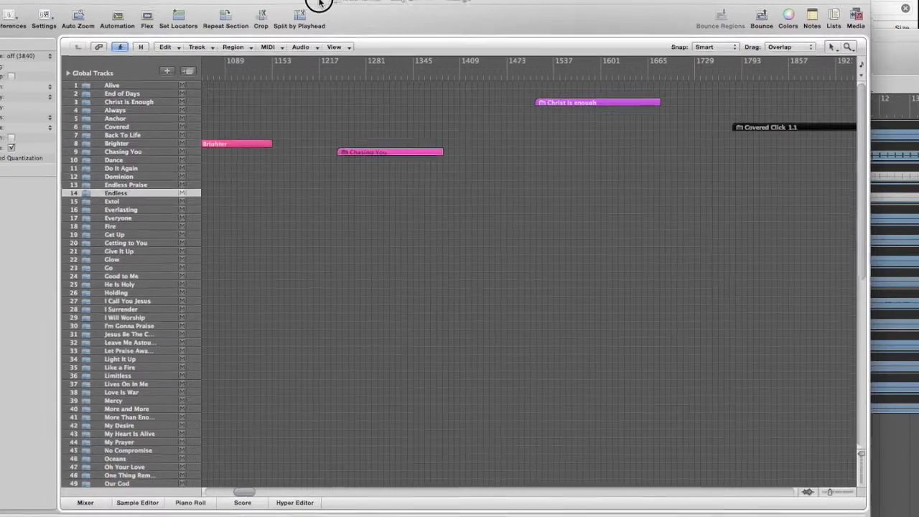
scroll(303, 192, left, 16)
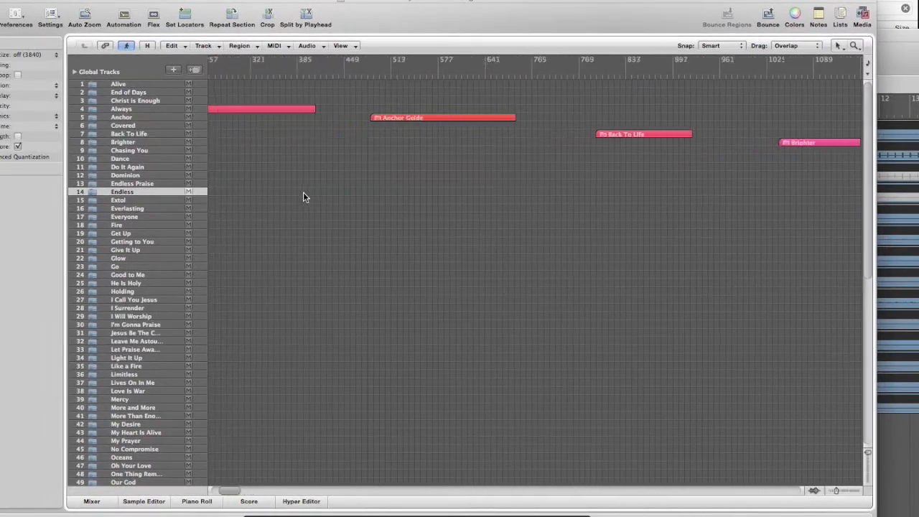
drag(263, 193, 443, 193)
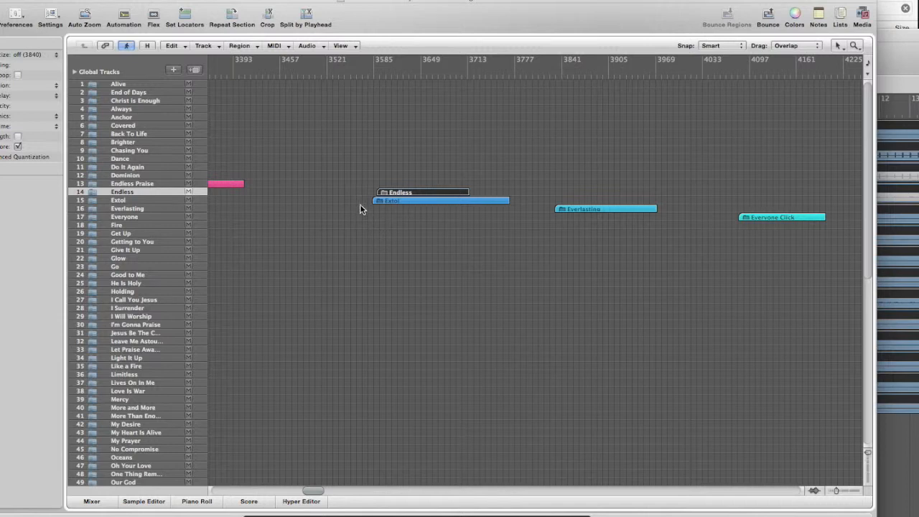
Colour the Endless folder region bright green and close the colour palette.
click(795, 17)
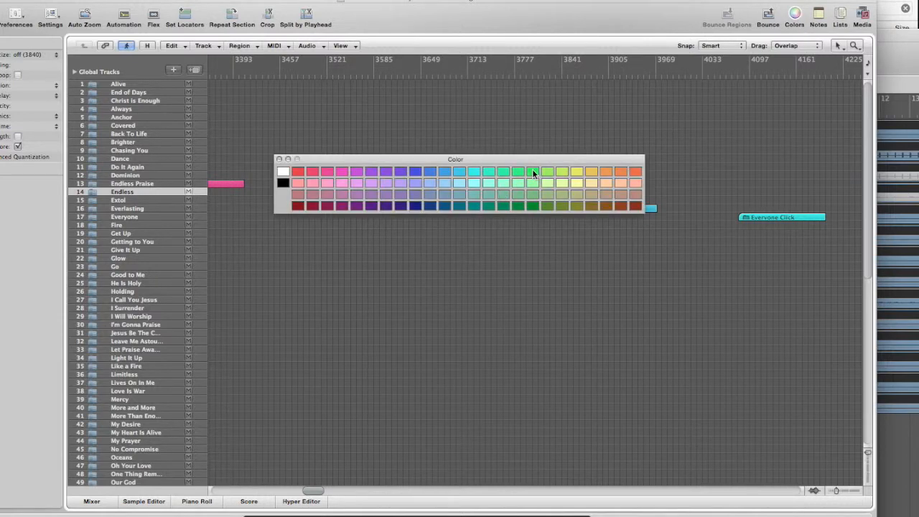
click(280, 159)
Select all the folder regions after Endless, from Extol onward, and shift them together so Extol starts at about bar 3870.
drag(355, 205, 896, 514)
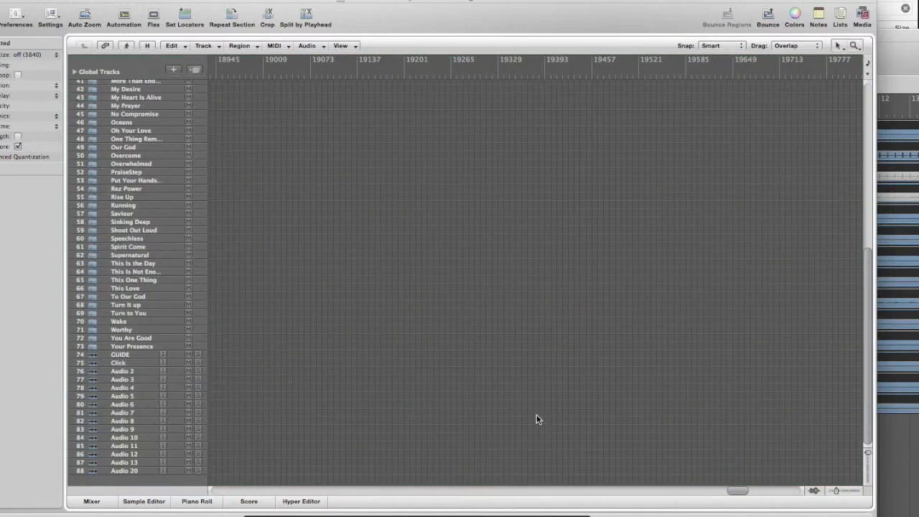
scroll(537, 415, up, 10)
scroll(537, 415, left, 20)
scroll(537, 415, down, 5)
scroll(537, 419, up, 5)
scroll(536, 420, left, 20)
scroll(537, 415, left, 10)
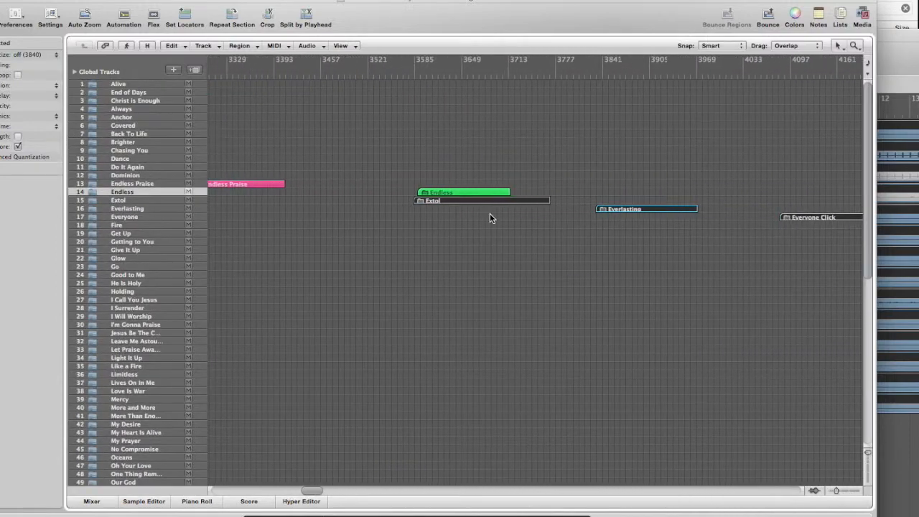
drag(494, 201, 706, 202)
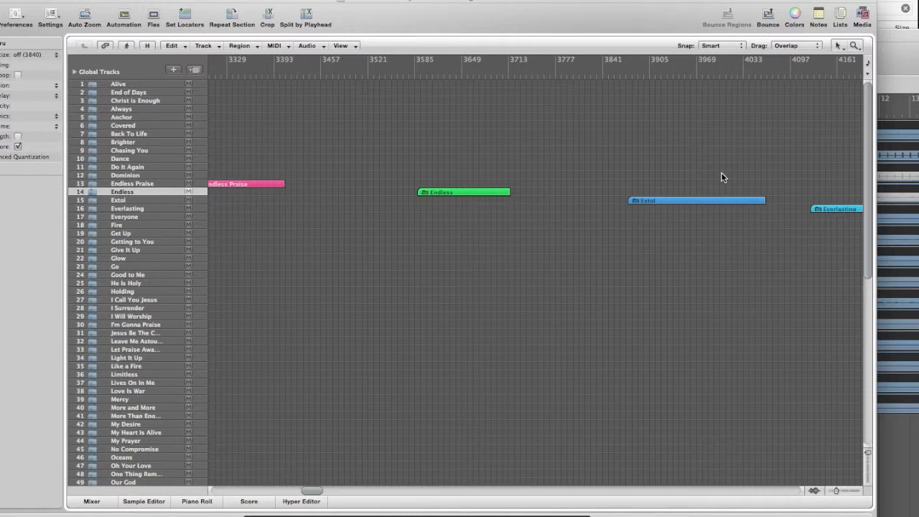
Open the Endless folder region, zoom to fit its audio regions, and return to the song list.
double_click(455, 192)
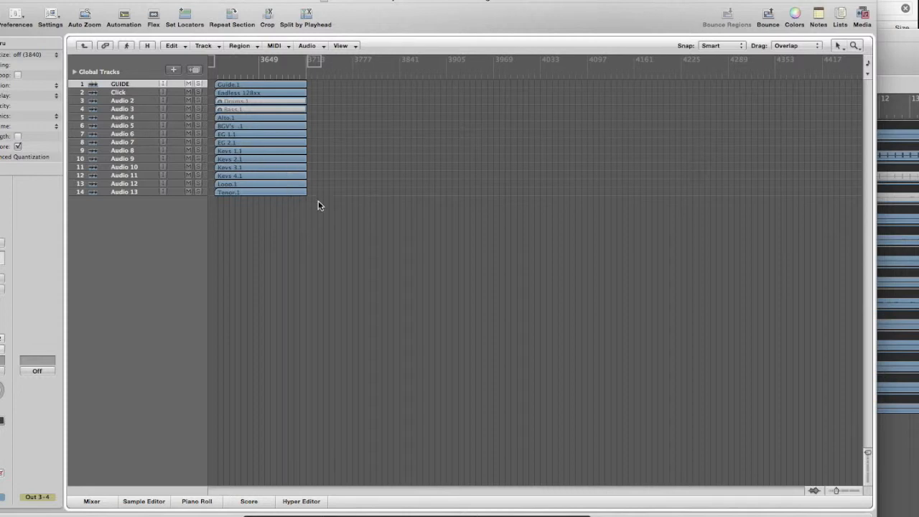
key(z)
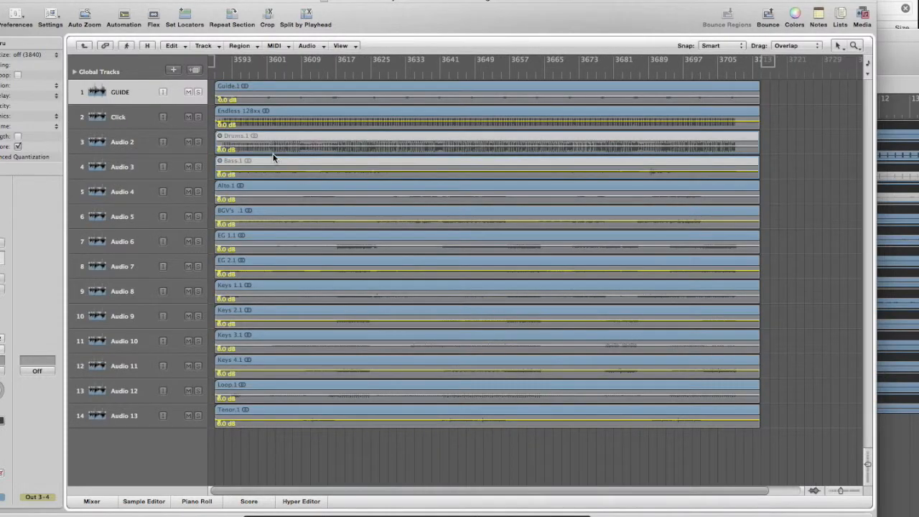
click(85, 45)
Reopen the Endless folder region, select the Audio 4 track holding Alto.1, and return to the song list.
scroll(344, 251, left, 5)
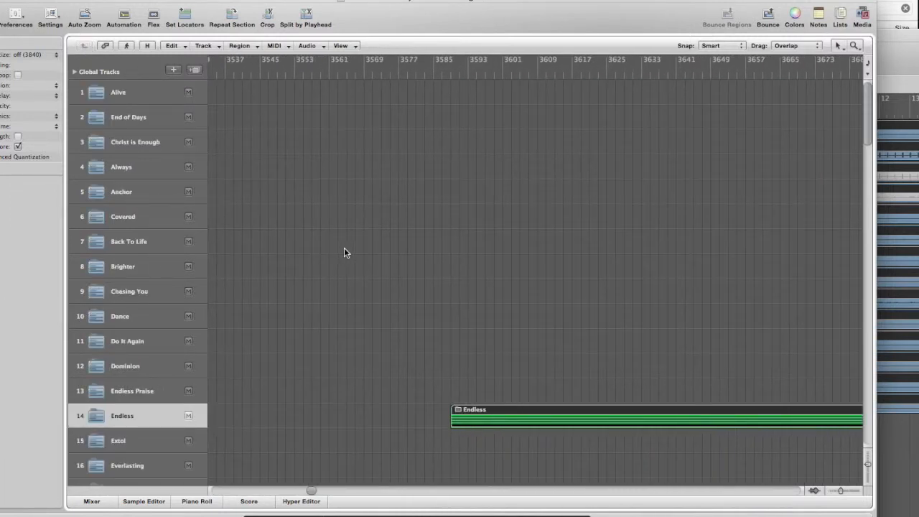
scroll(344, 251, down, 4)
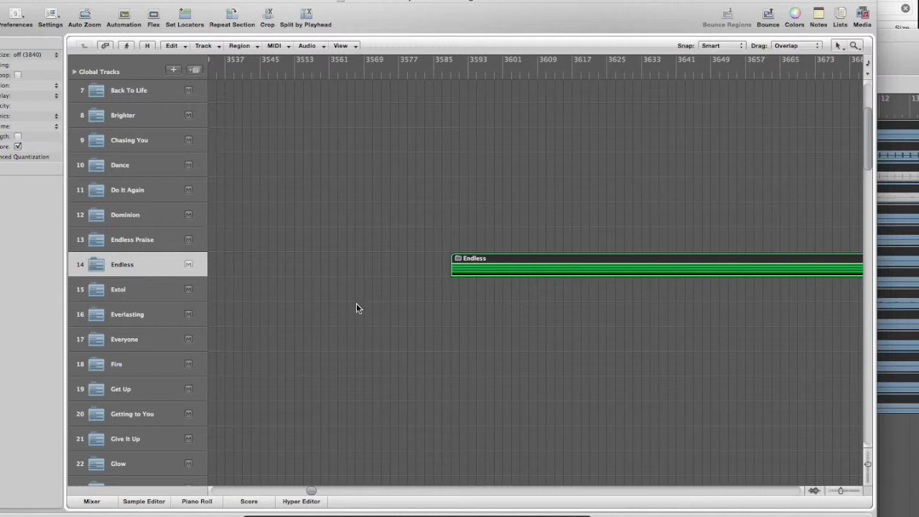
double_click(534, 261)
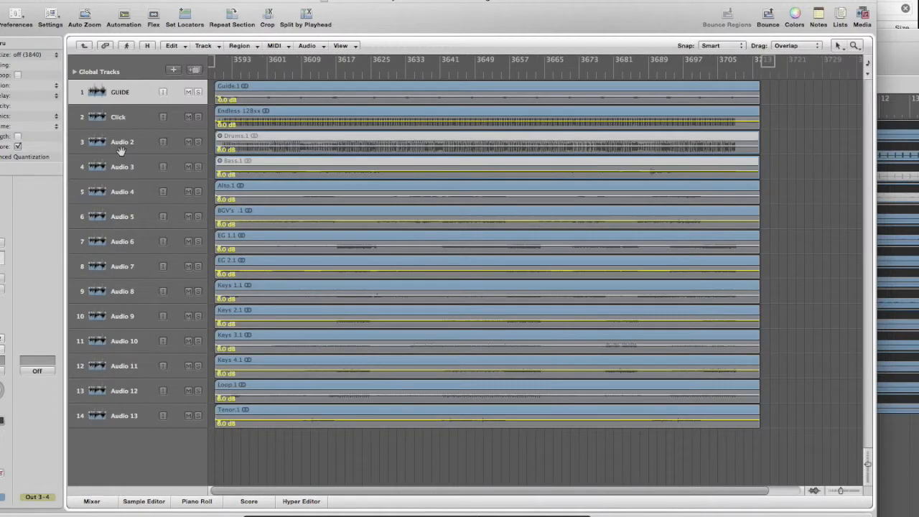
click(119, 191)
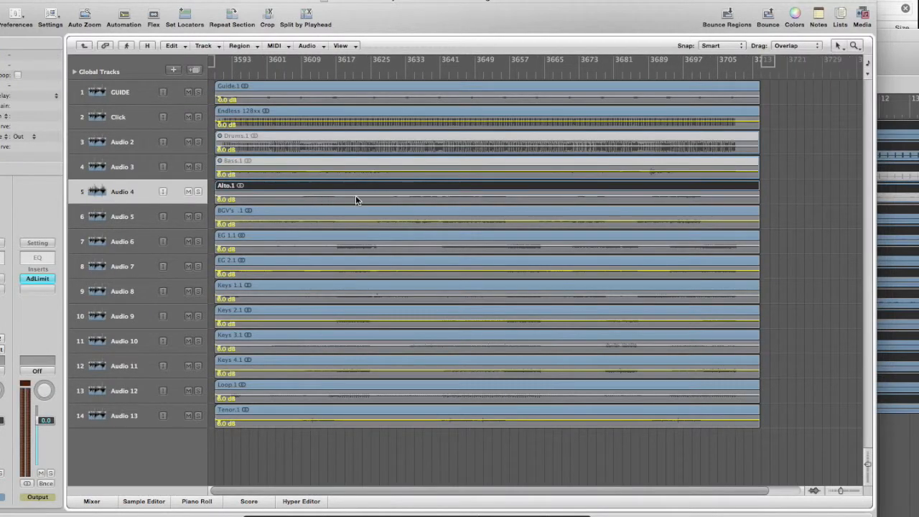
click(85, 46)
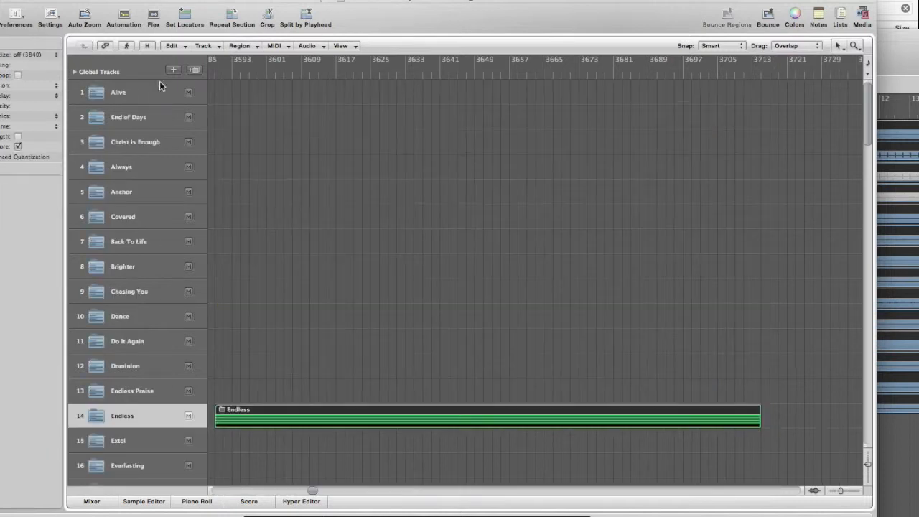
Find the End Of Days folder region on its track and open it to view its audio tracks.
scroll(302, 302, left, 3)
click(142, 345)
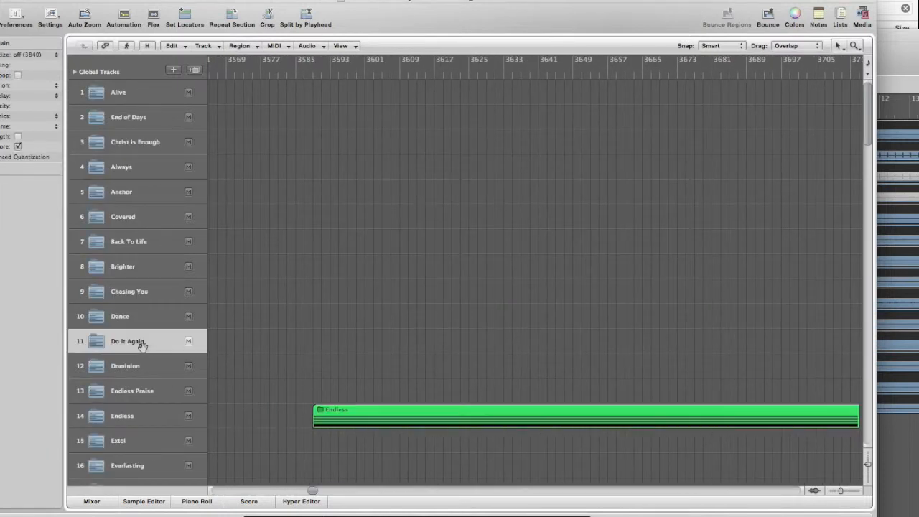
scroll(302, 343, right, 1)
scroll(303, 342, left, 3)
scroll(302, 343, left, 15)
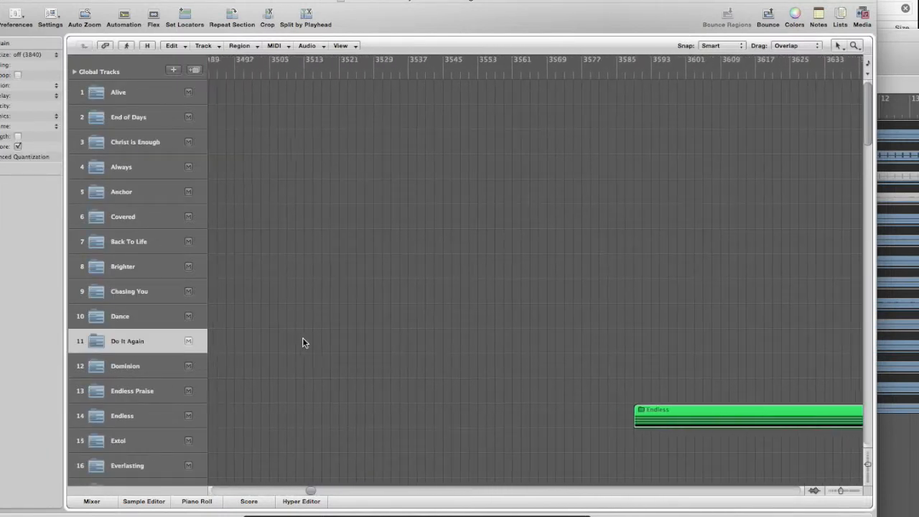
scroll(303, 343, left, 5)
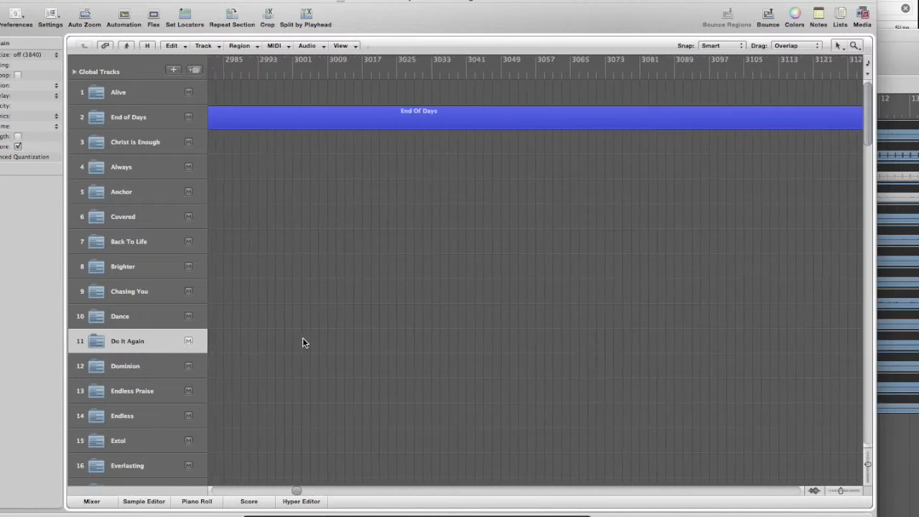
scroll(302, 343, right, 10)
scroll(302, 343, right, 6)
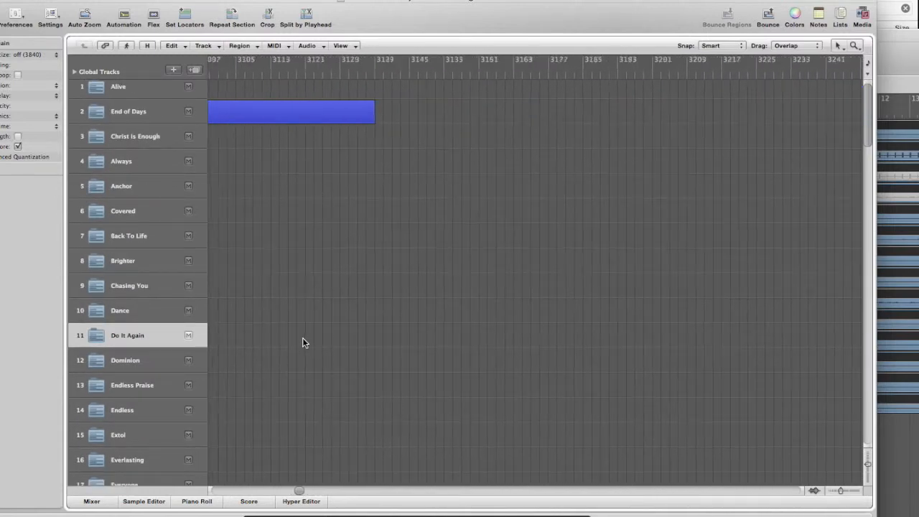
scroll(302, 342, left, 7)
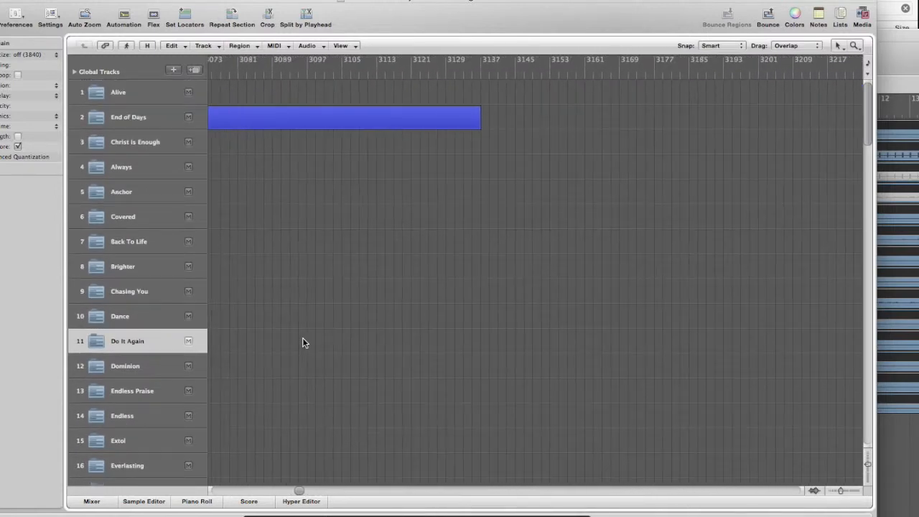
double_click(280, 123)
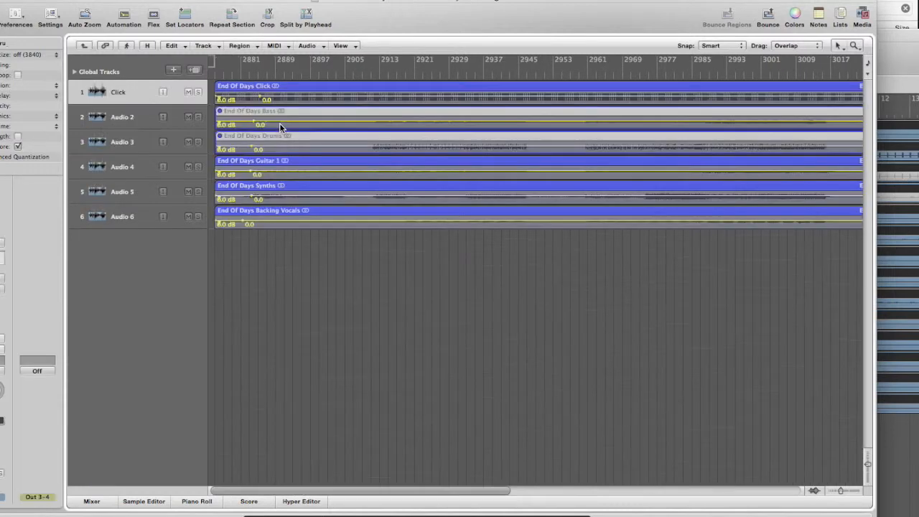
Select the Audio 4 track inside End Of Days, move the project window to expose its channel strip, and return to the song list.
click(127, 174)
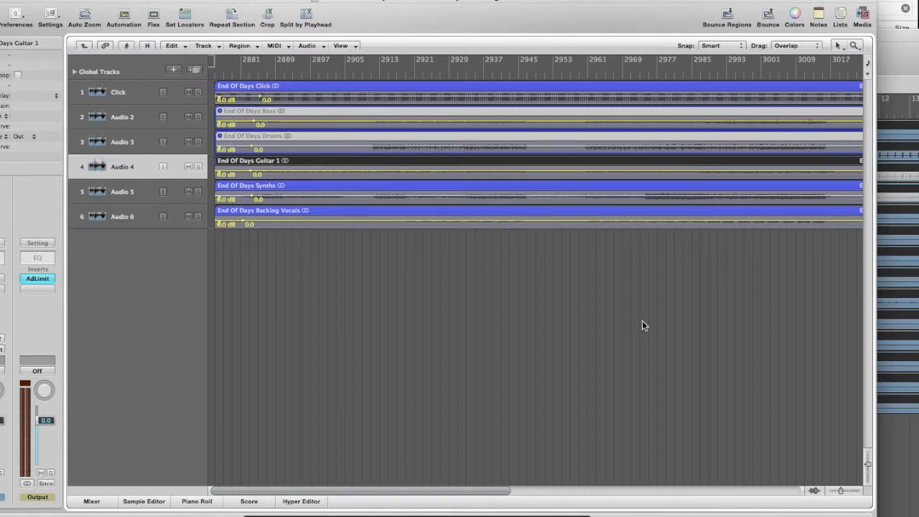
drag(398, 1, 474, 0)
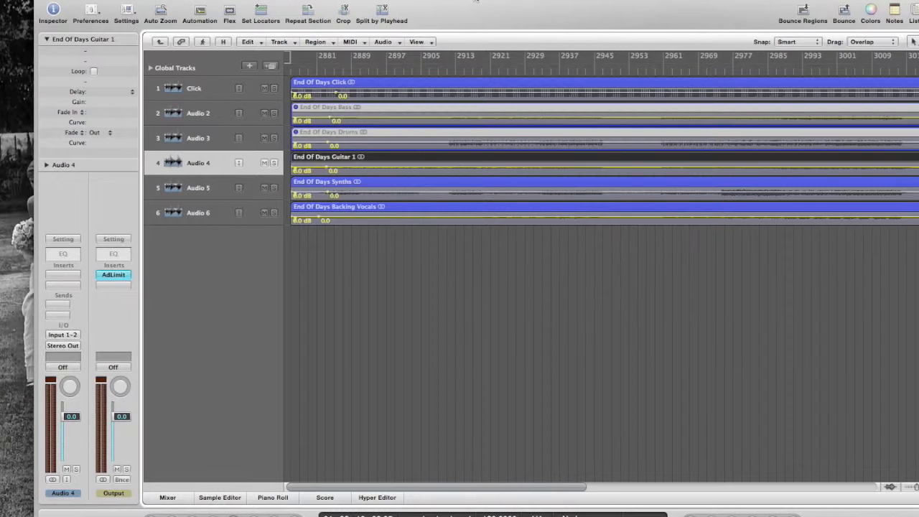
click(159, 42)
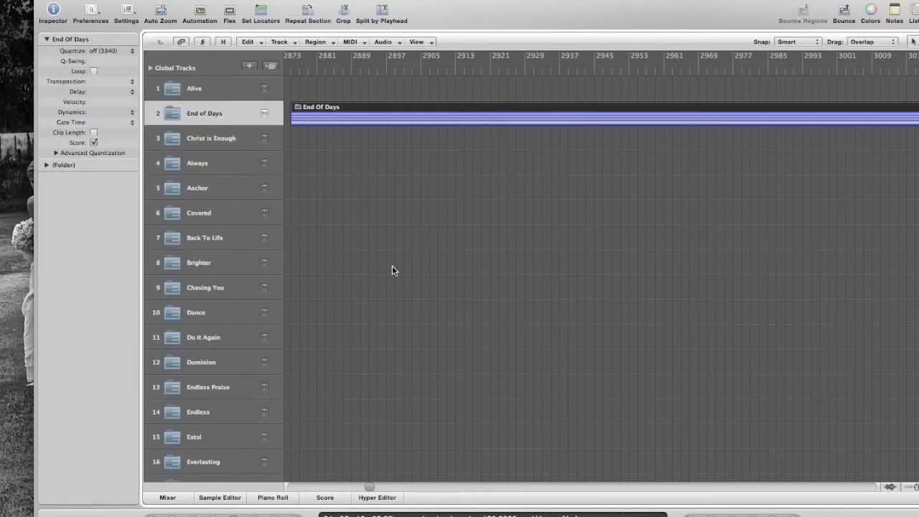
Examine the shared audio tracks, from GUIDE and Click through Audio 20, below the song folder tracks.
scroll(393, 267, down, 20)
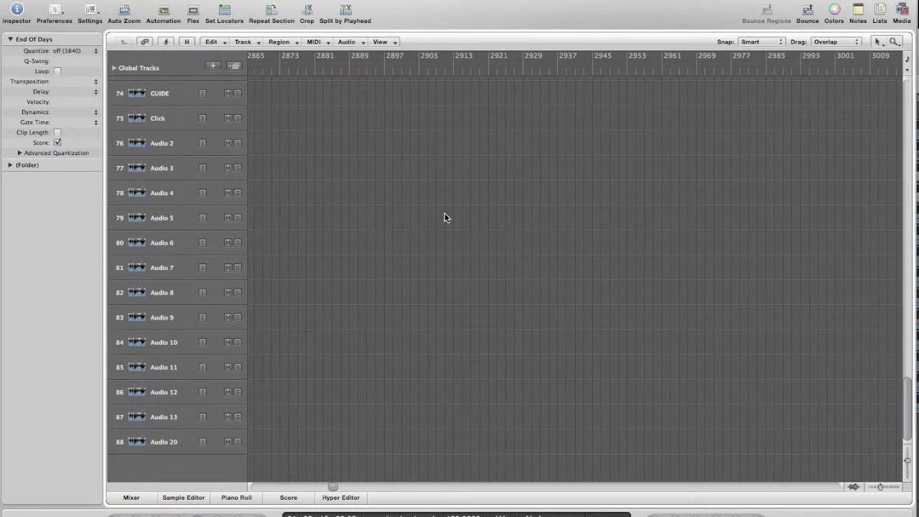
scroll(444, 218, up, 5)
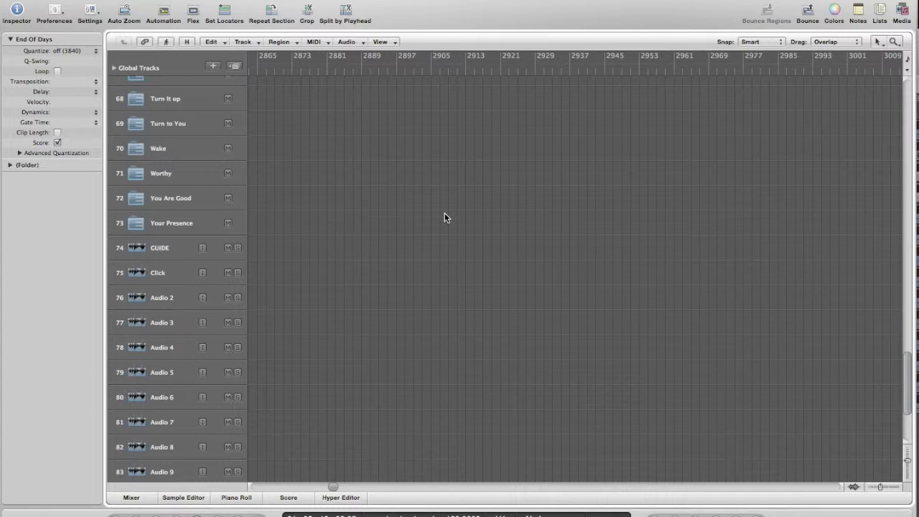
scroll(445, 218, down, 4)
scroll(444, 218, down, 2)
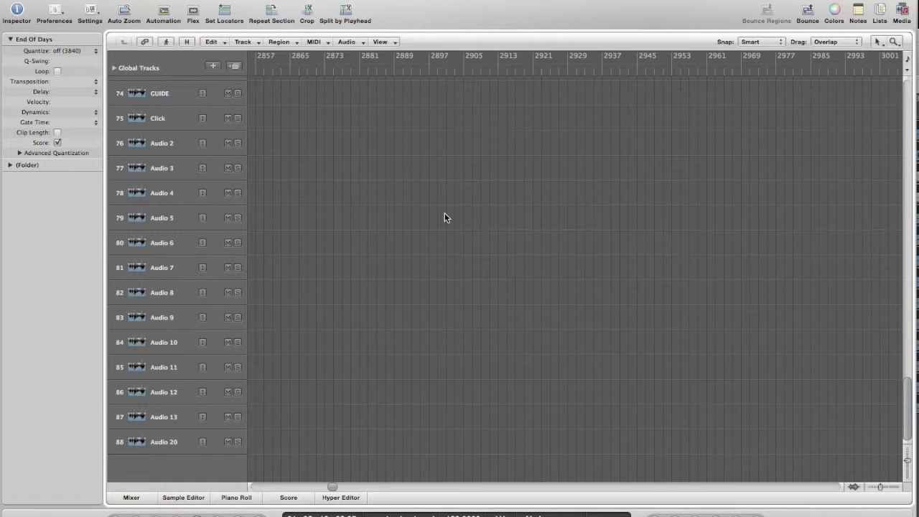
scroll(444, 217, up, 5)
scroll(444, 217, down, 5)
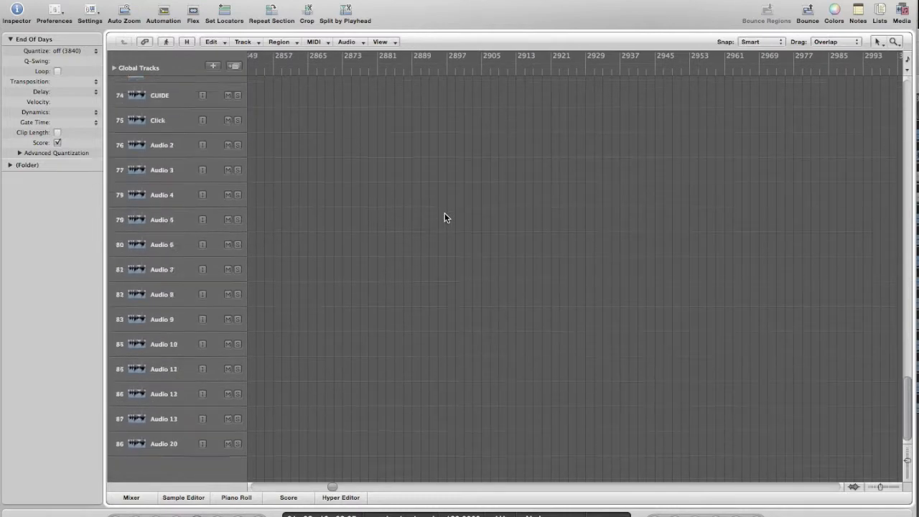
scroll(339, 219, up, 20)
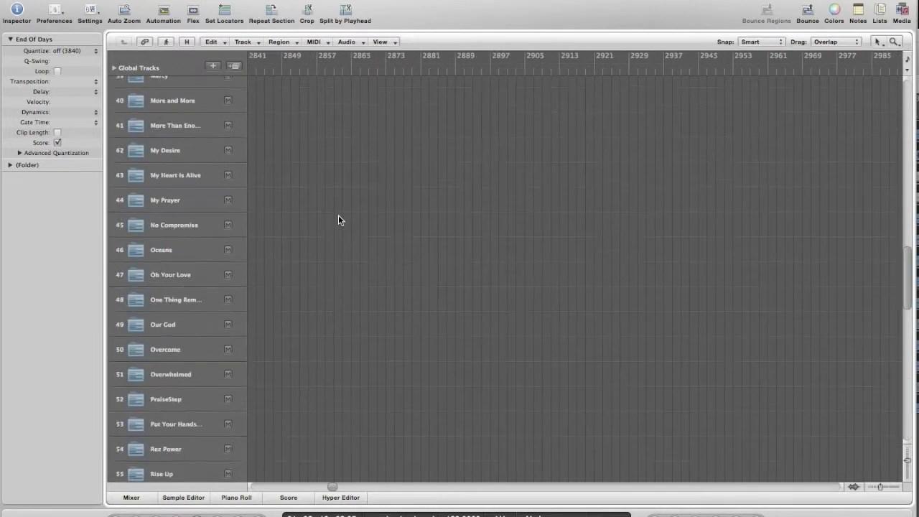
Review how the song folder regions are laid out, working back from End Of Days to Alive at bar 1 and checking the track list.
scroll(405, 157, left, 1)
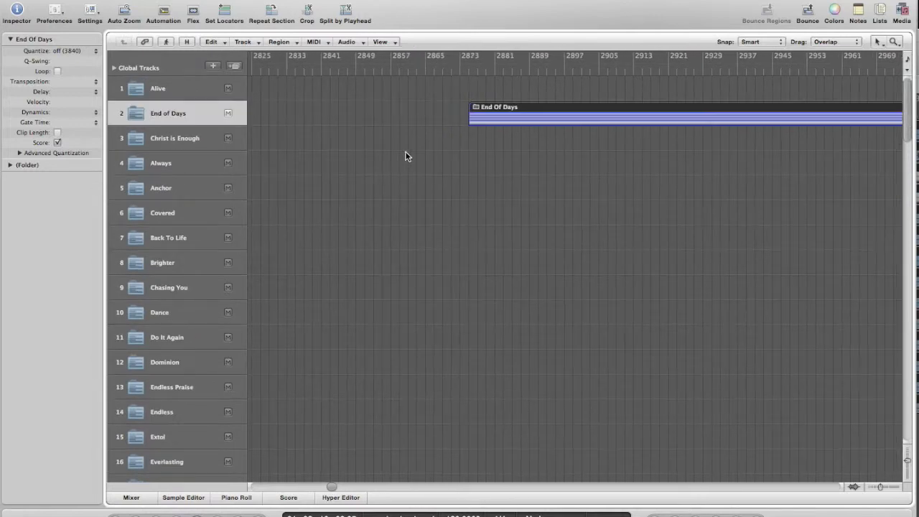
scroll(401, 151, left, 20)
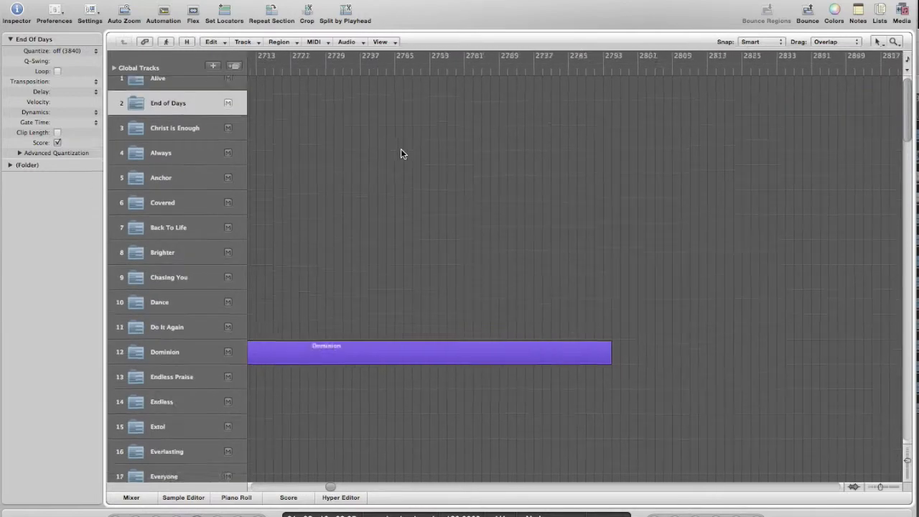
scroll(401, 153, left, 10)
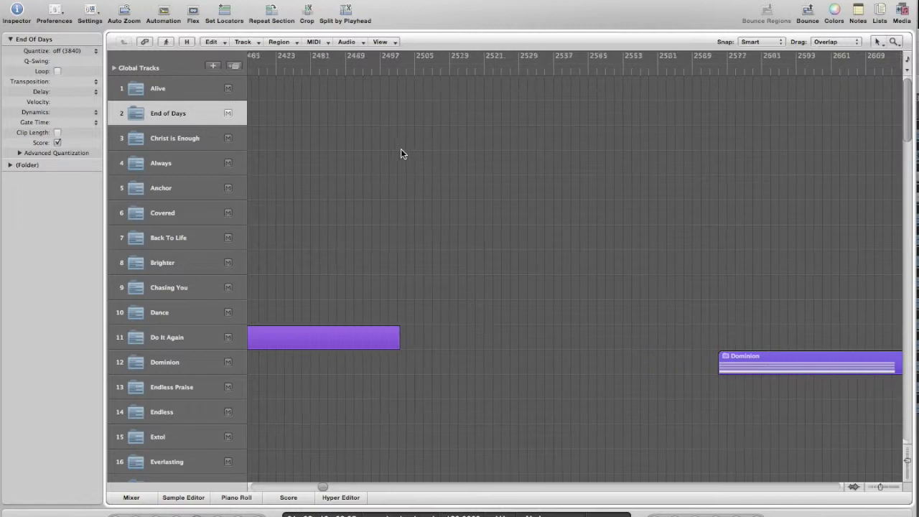
scroll(401, 150, down, 1)
scroll(401, 151, left, 20)
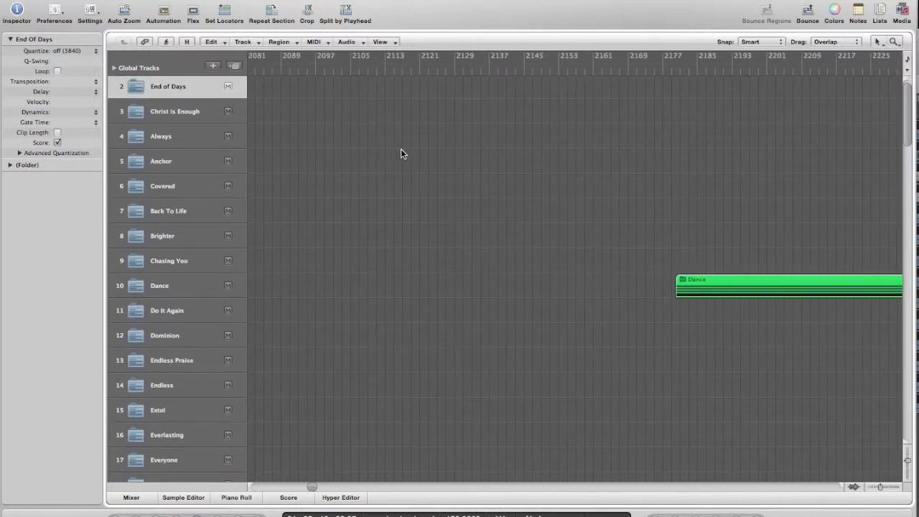
scroll(401, 153, down, 1)
scroll(400, 153, left, 20)
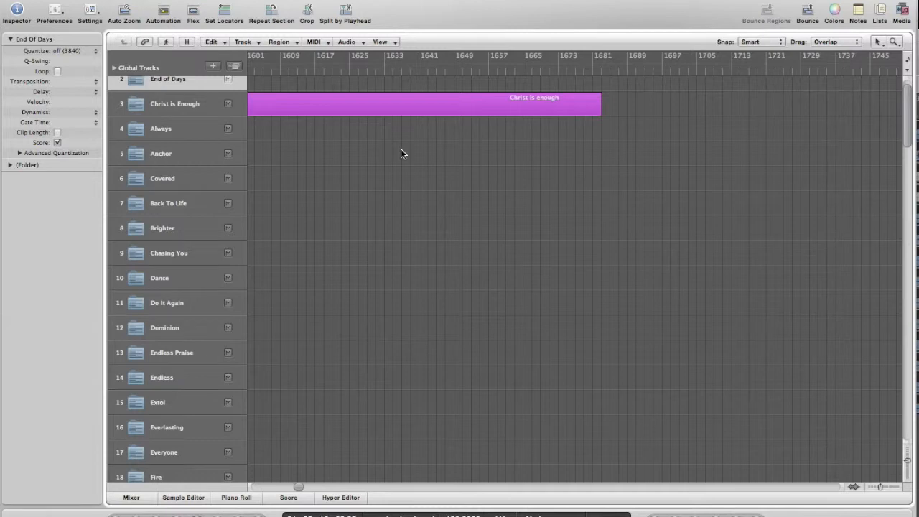
scroll(401, 153, down, 3)
scroll(401, 153, left, 10)
scroll(401, 153, up, 5)
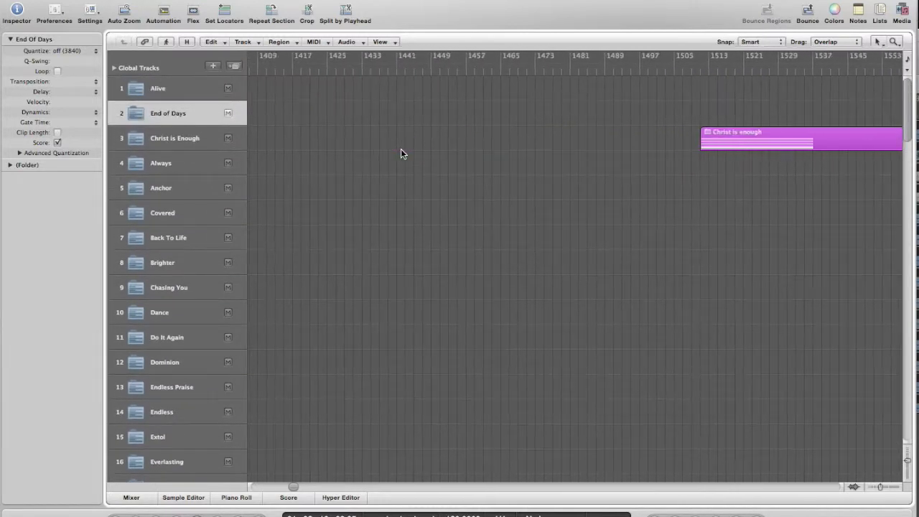
scroll(400, 153, left, 20)
scroll(400, 153, down, 10)
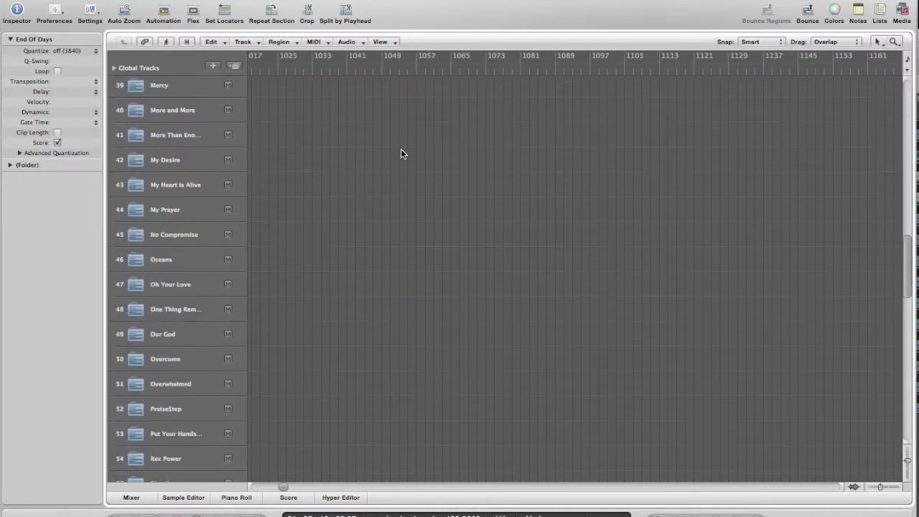
scroll(401, 153, down, 8)
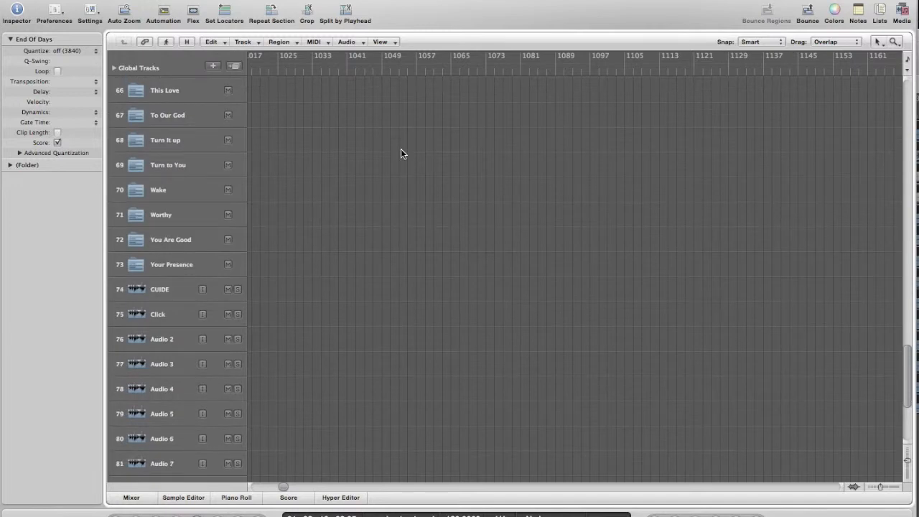
scroll(400, 153, up, 20)
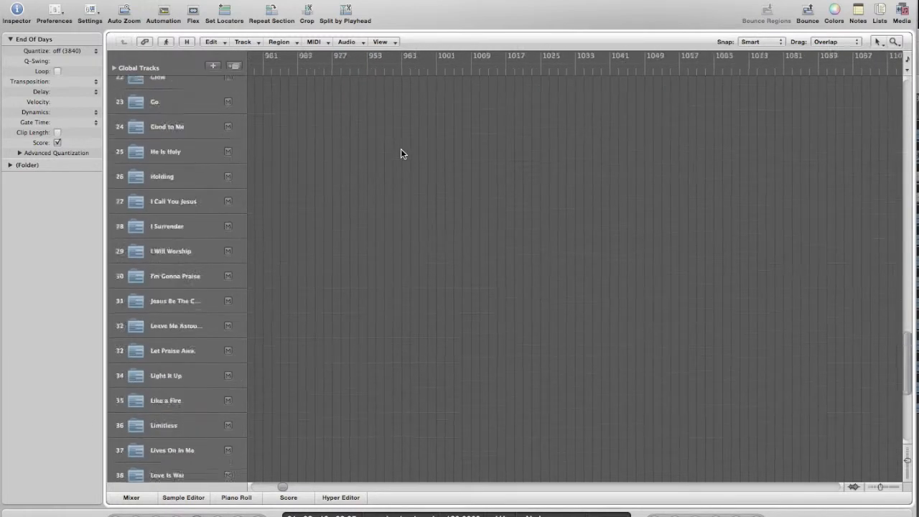
scroll(401, 153, left, 20)
scroll(401, 153, left, 5)
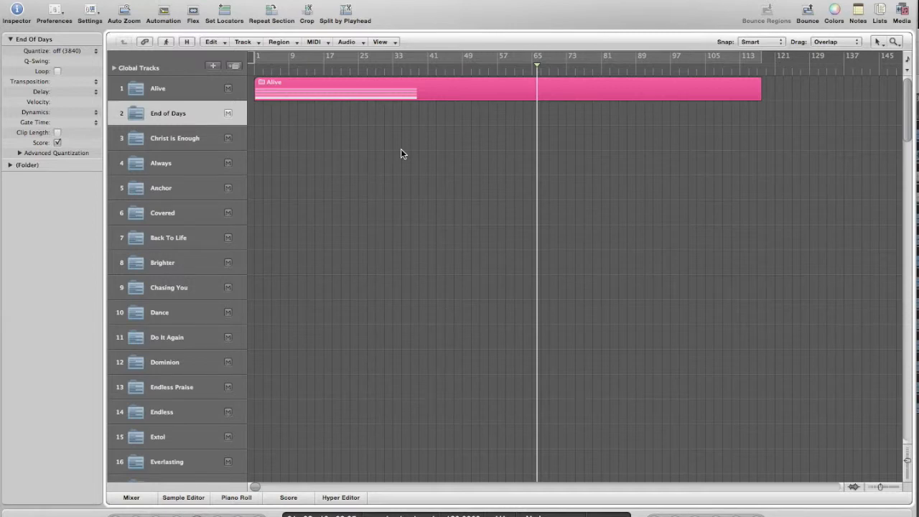
scroll(401, 149, down, 2)
scroll(401, 149, up, 2)
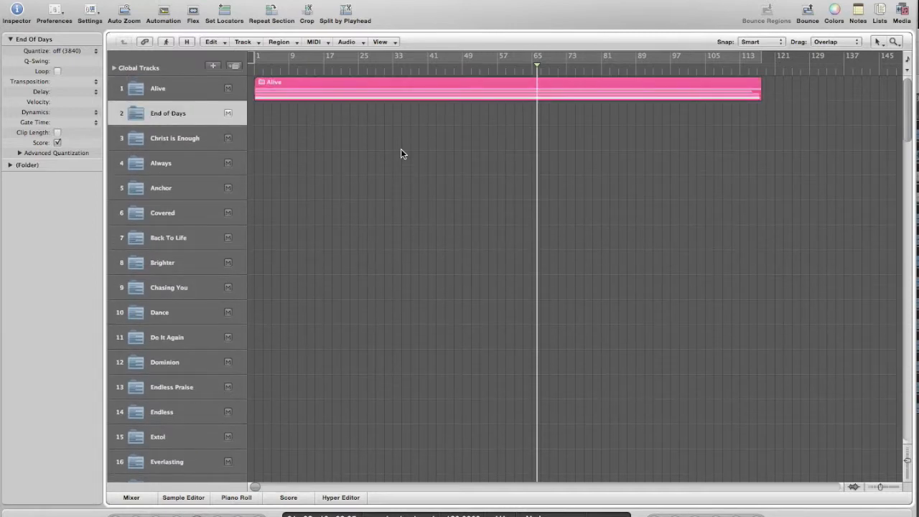
Select the Alive folder track and move the playhead back to the start of its region at bar 1.
click(191, 87)
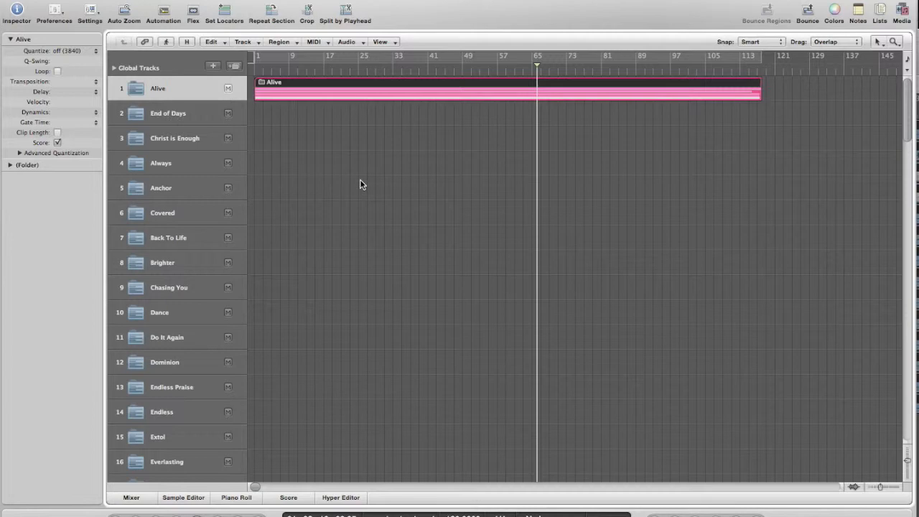
click(320, 75)
click(256, 71)
click(256, 73)
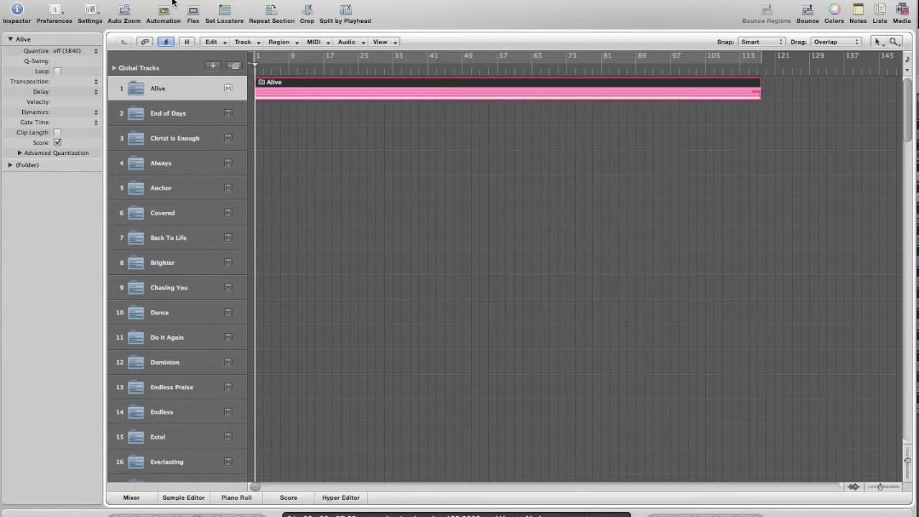
Compare the output routing on the channel strips of the GUIDE and Click tracks, and return to the song folder list.
scroll(187, 313, down, 20)
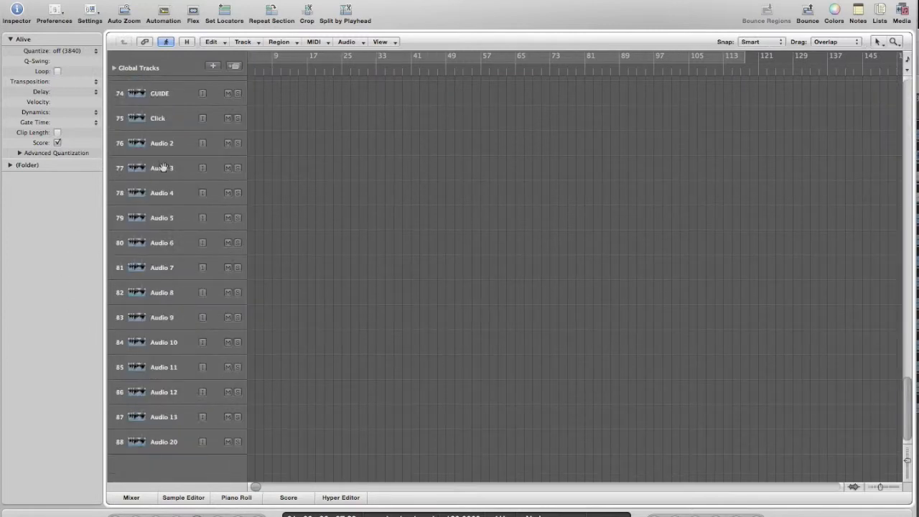
click(157, 94)
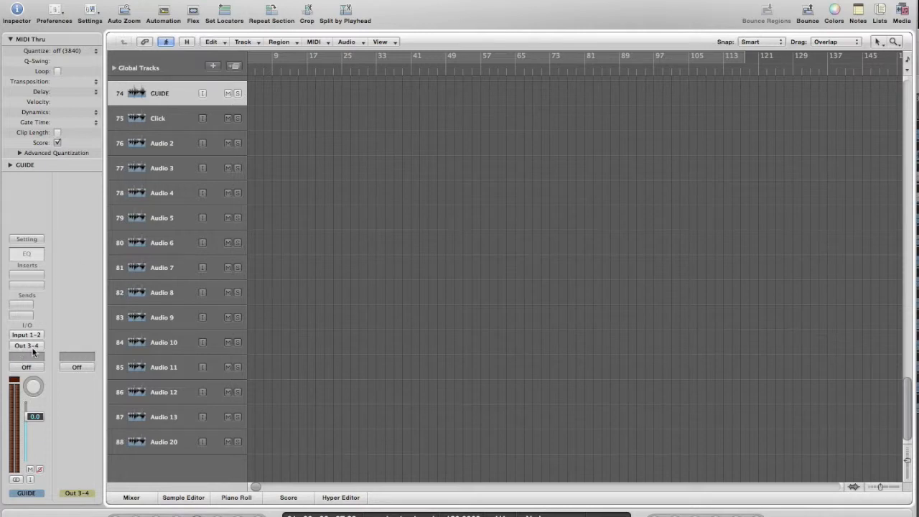
click(157, 116)
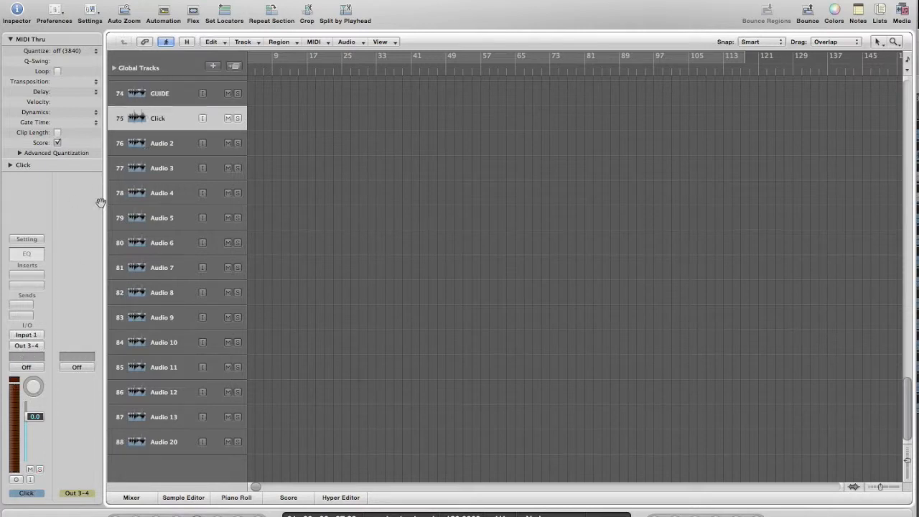
click(180, 96)
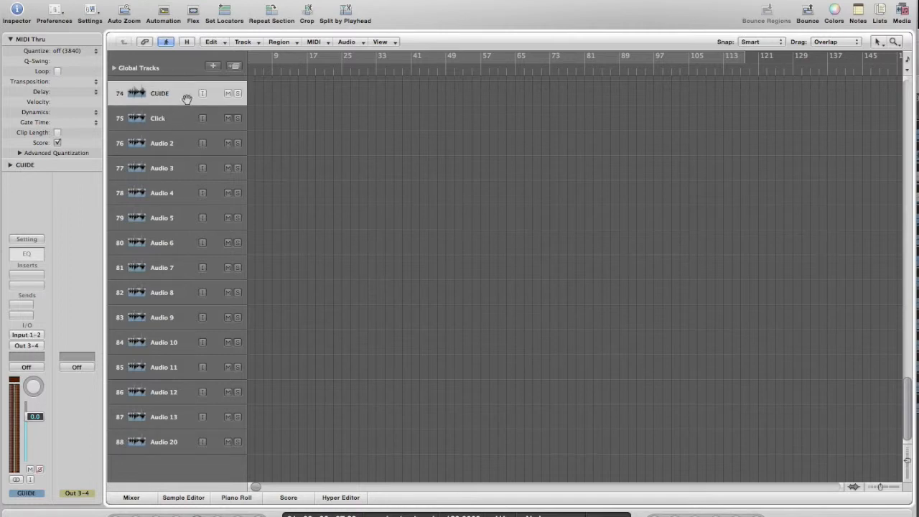
click(188, 116)
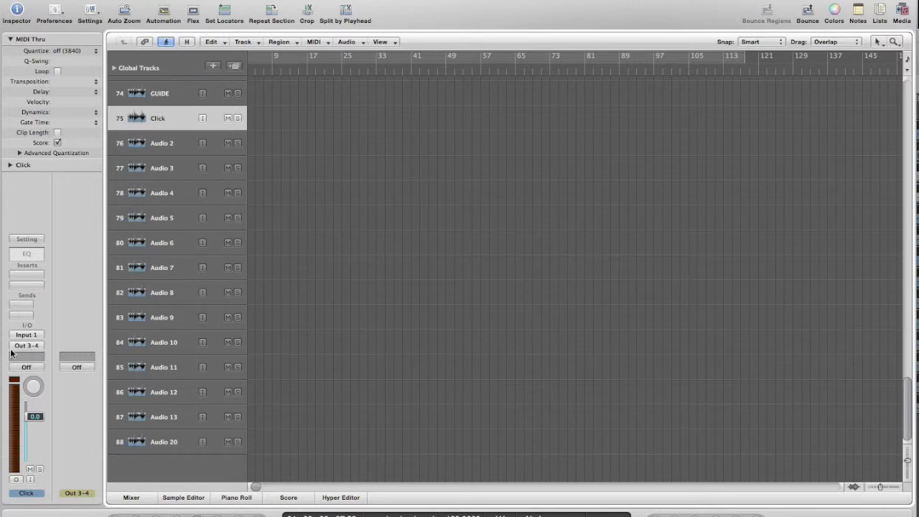
key(Up)
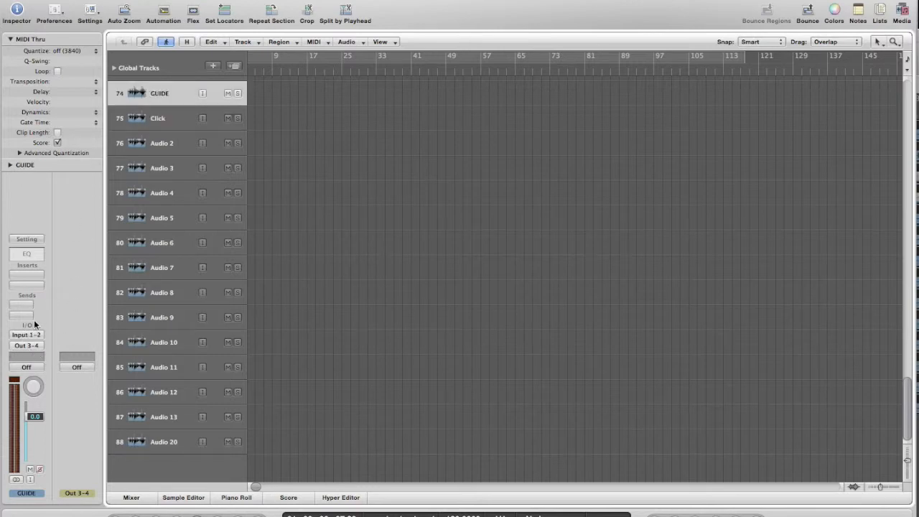
click(157, 118)
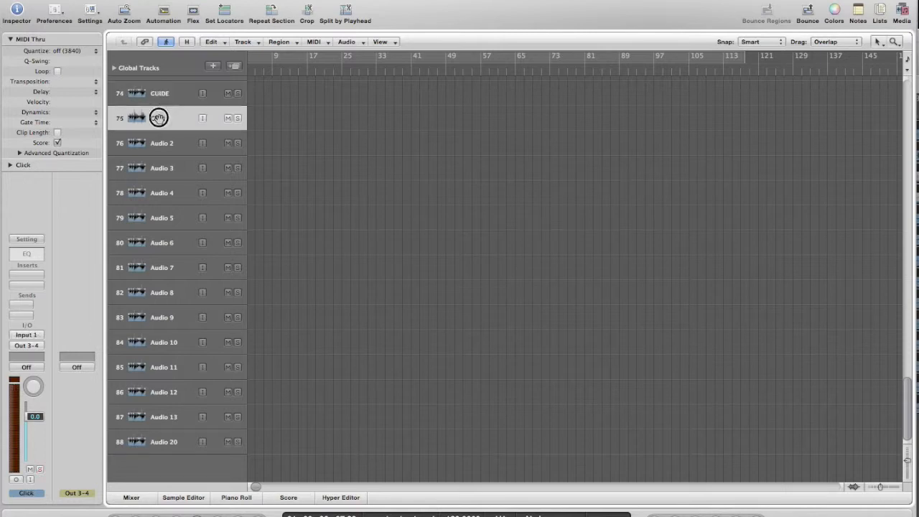
scroll(159, 119, up, 20)
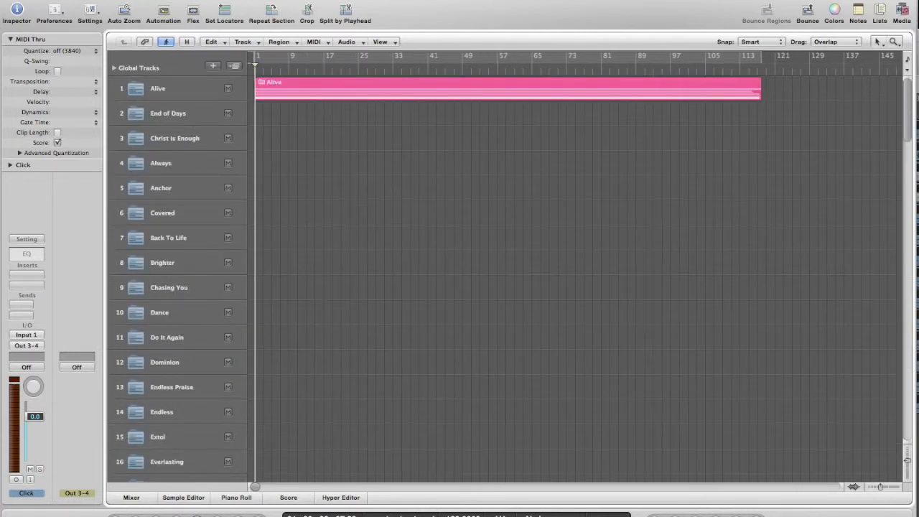
Check which output devices are offered in the audio device preferences, and close the preferences without changing the device.
click(53, 0)
mouse_move(91, 16)
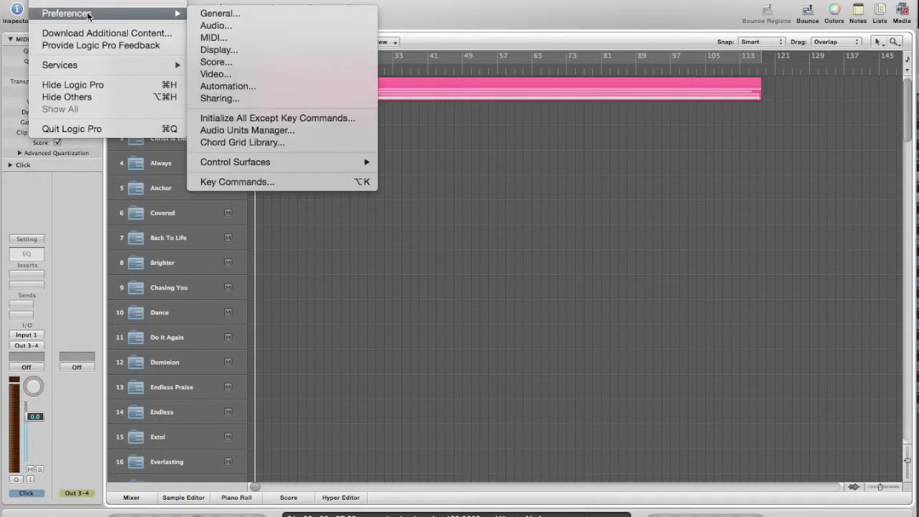
click(202, 27)
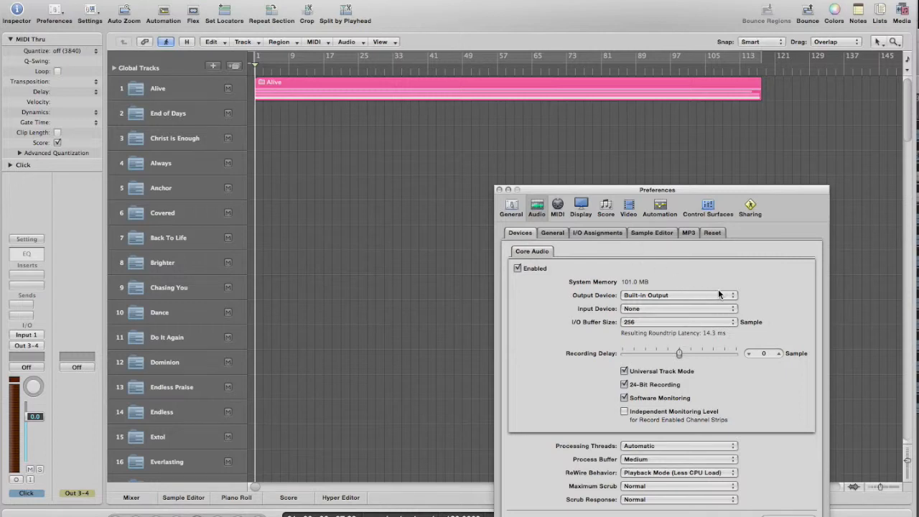
click(733, 295)
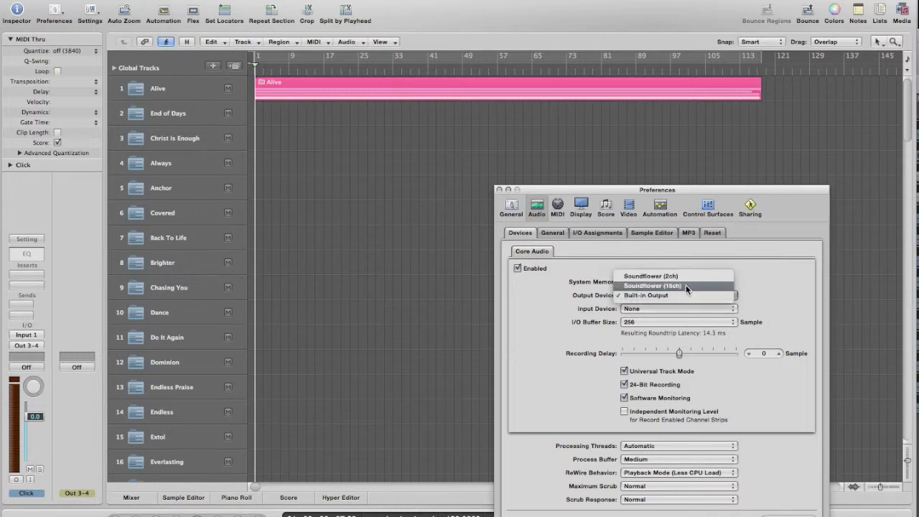
click(756, 280)
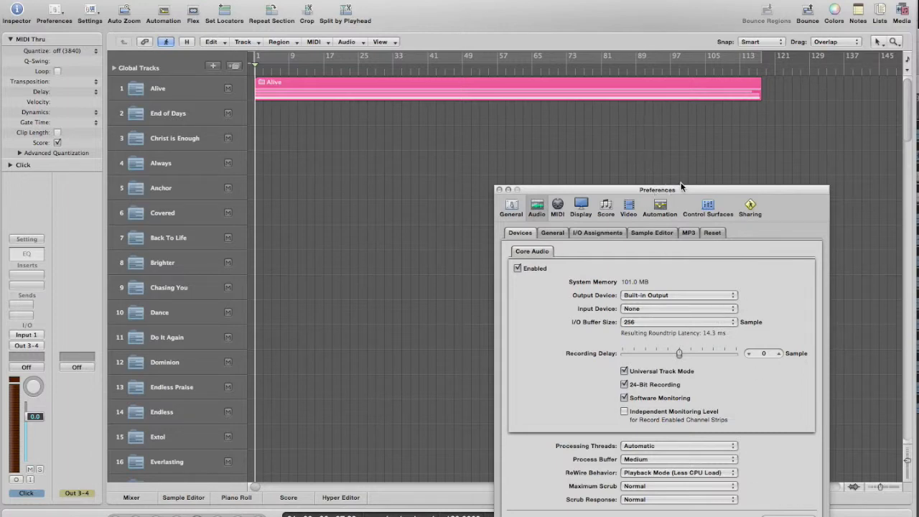
drag(695, 191, 675, 135)
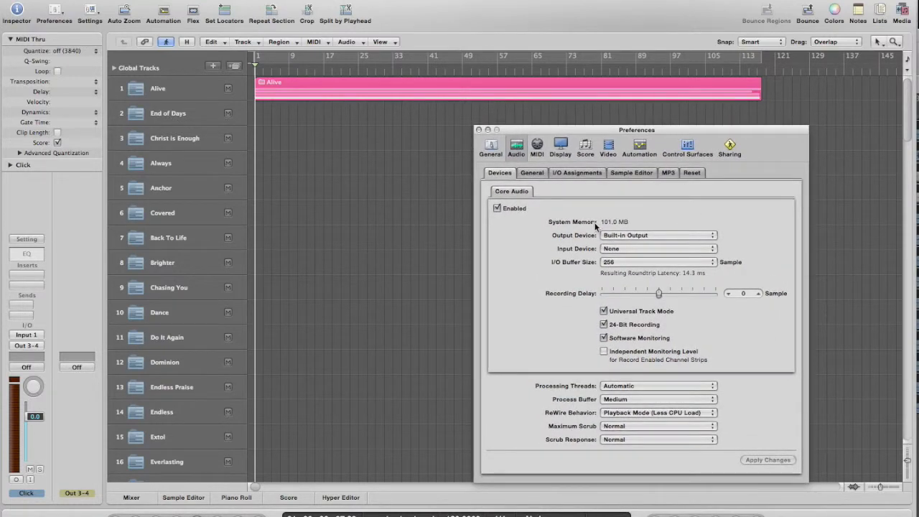
click(705, 237)
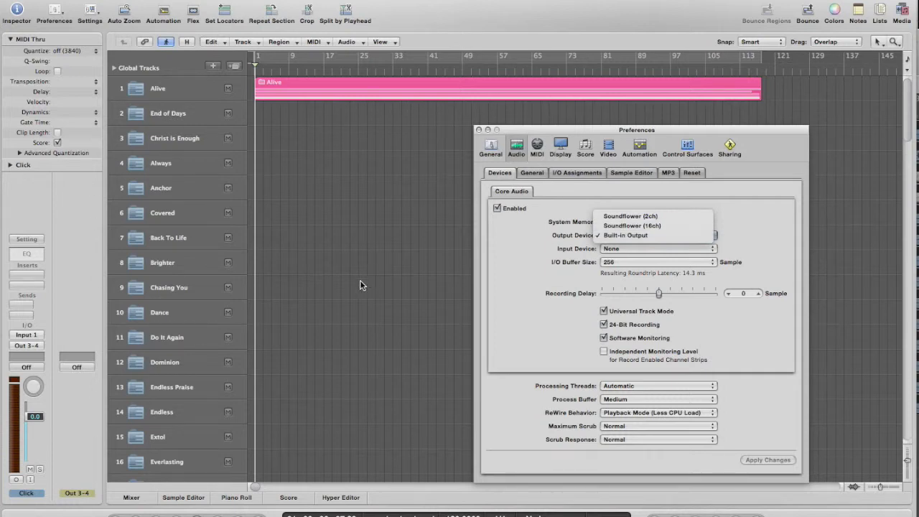
click(480, 130)
click(480, 130)
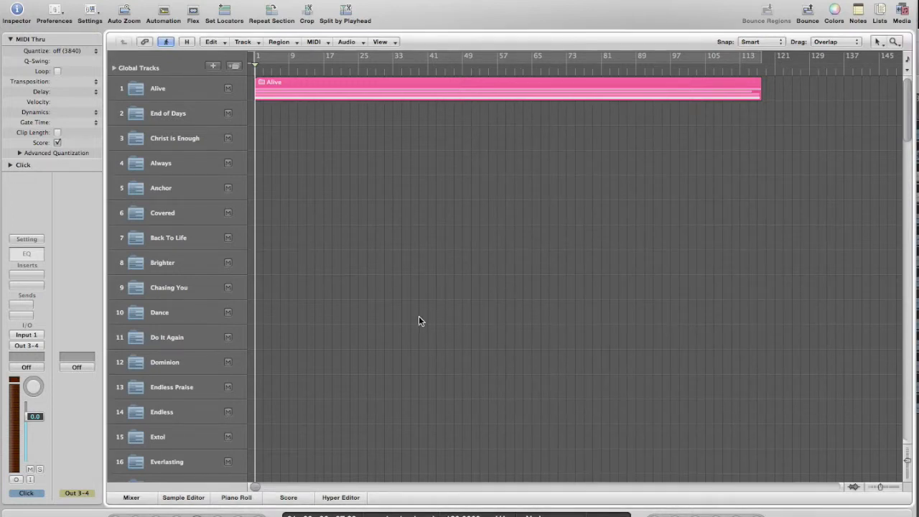
Select the Alive folder track at the start of the song list.
scroll(440, 285, down, 3)
scroll(440, 286, up, 3)
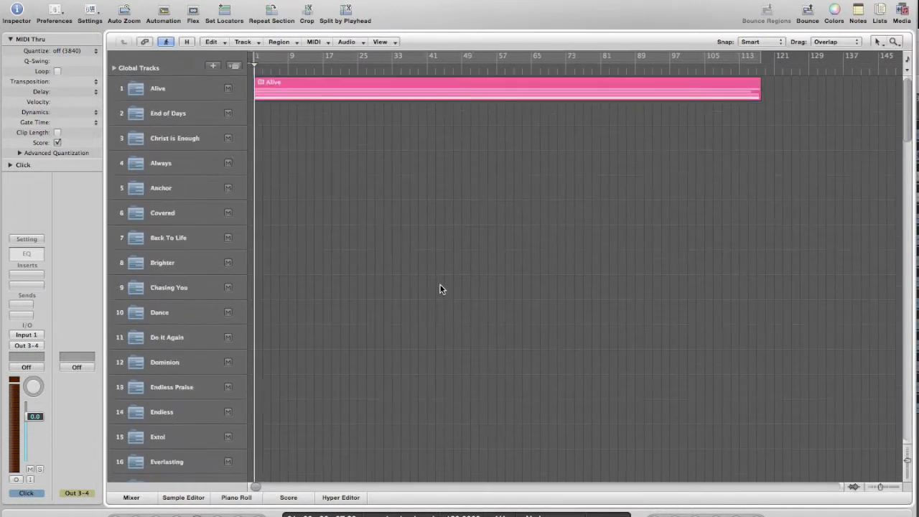
click(199, 89)
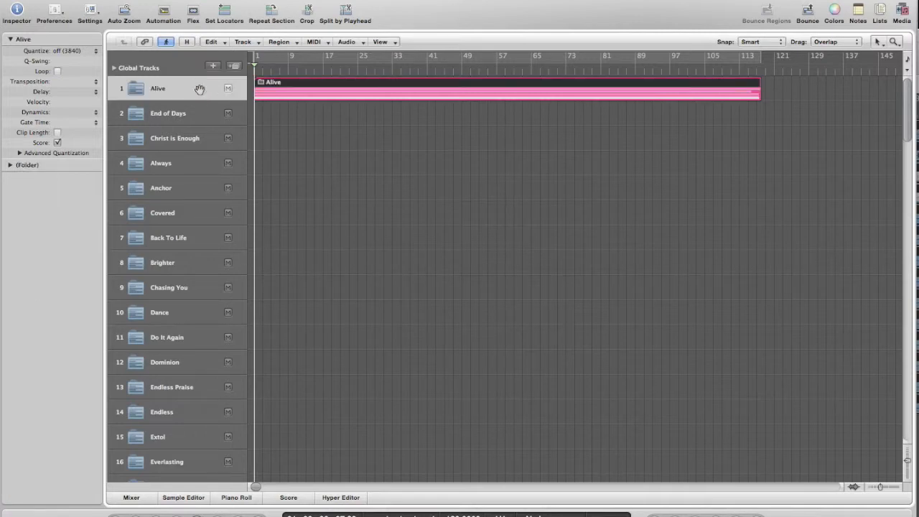